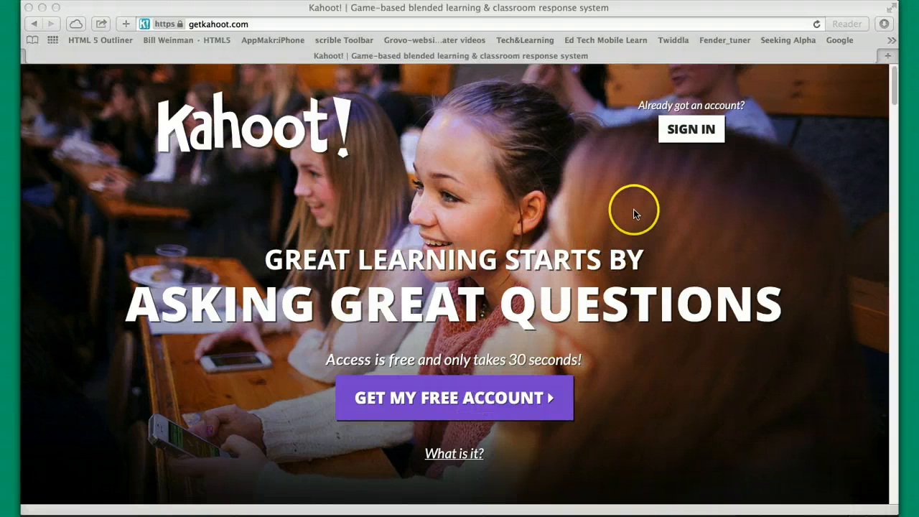
# Sign in to the existing account to reach the page for creating a new Kahoot
pyautogui.click(692, 130)
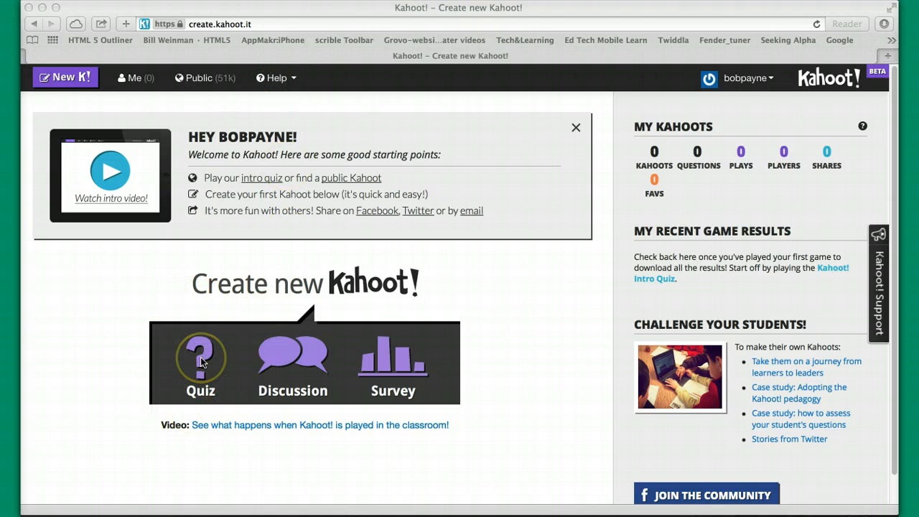
pyautogui.click(310, 355)
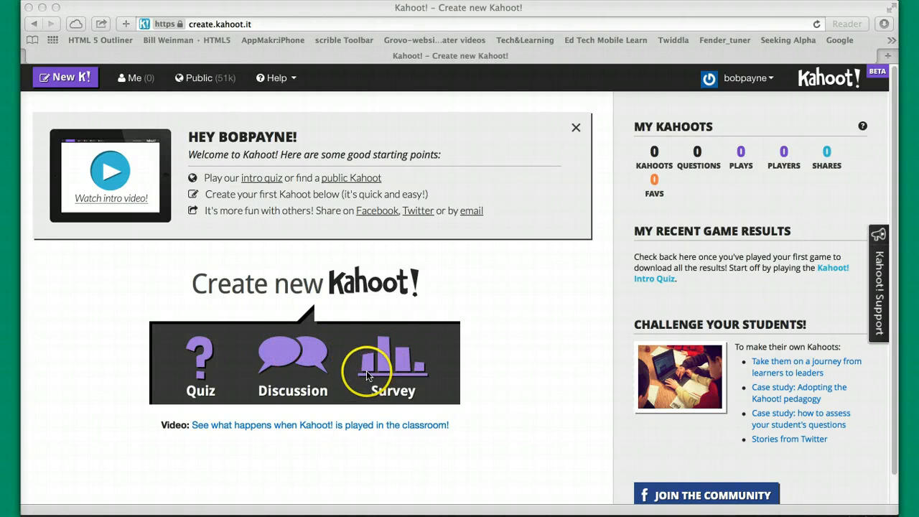
pyautogui.click(402, 369)
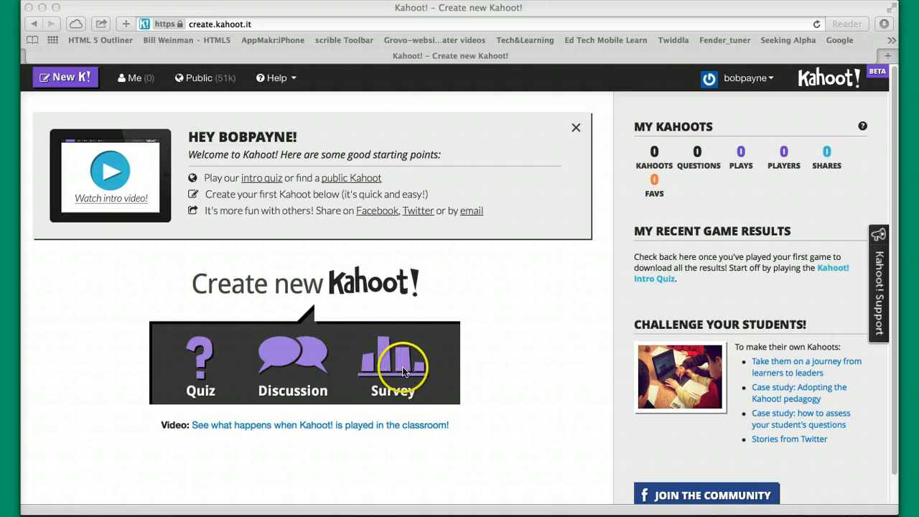
# Create a new multiple choice quiz named "Test Quiz"
pyautogui.click(65, 81)
pyautogui.click(197, 351)
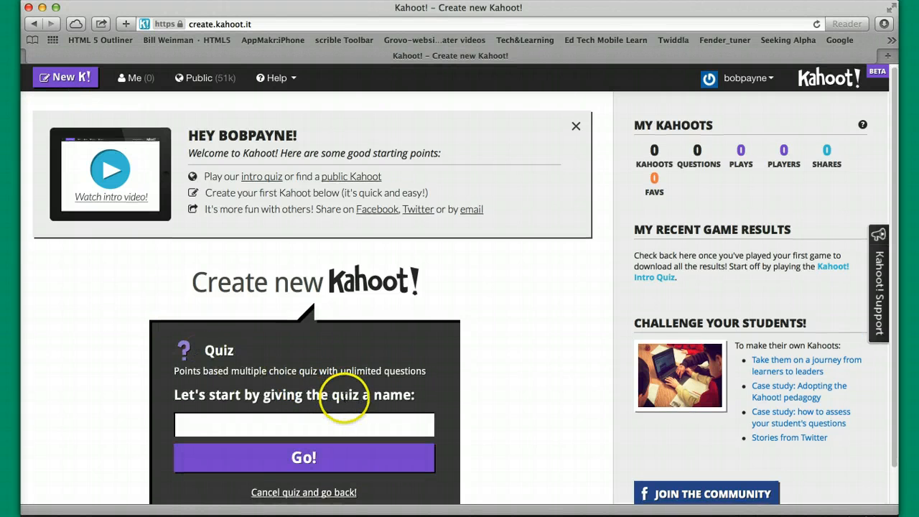
pyautogui.scroll(-1, 345, 399)
pyautogui.click(207, 385)
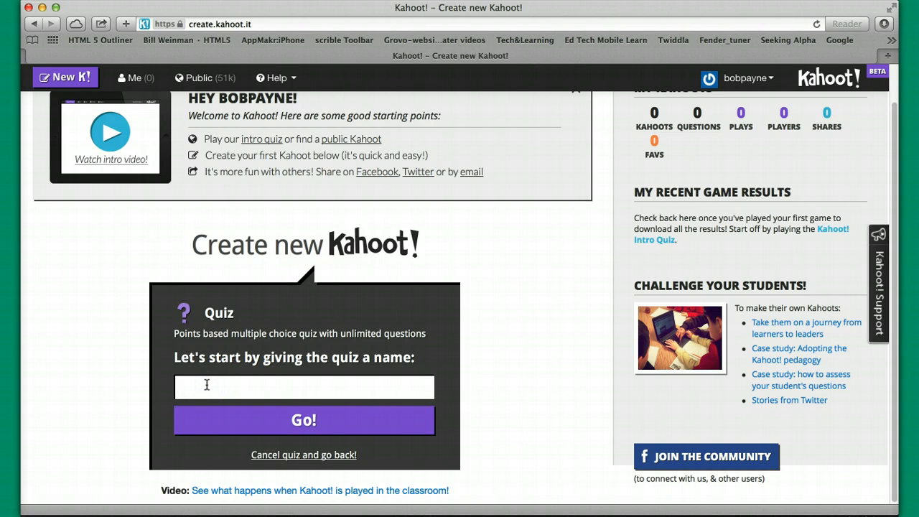
pyautogui.write('Test Quiz')
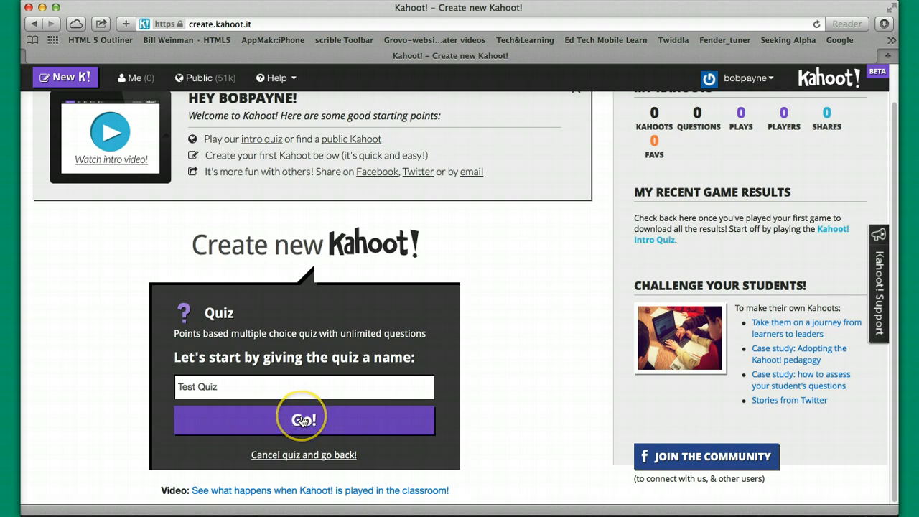
pyautogui.click(302, 421)
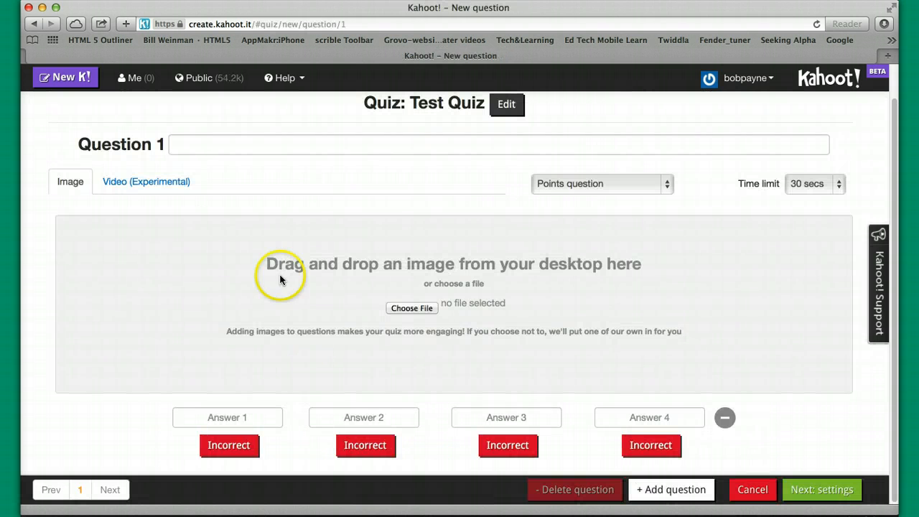
# Enter "What location is this?" as the text of question 1
pyautogui.click(191, 144)
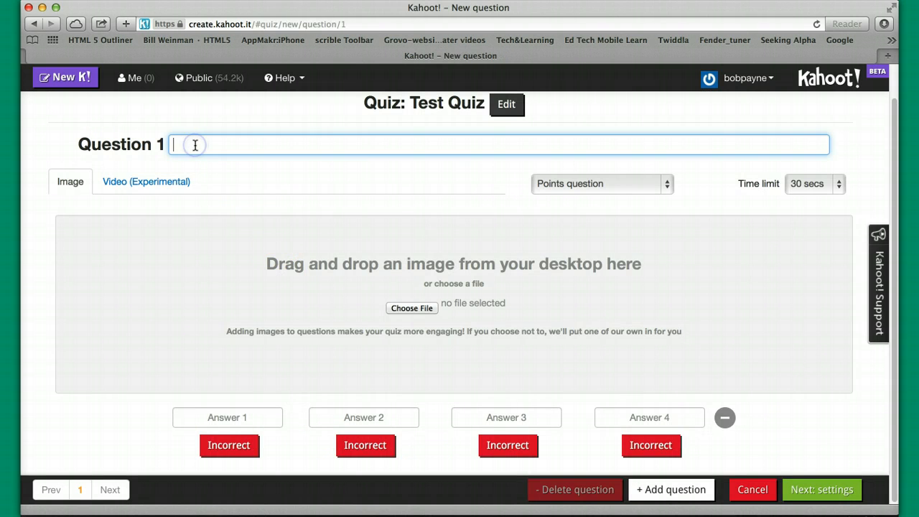
pyautogui.write('What locati')
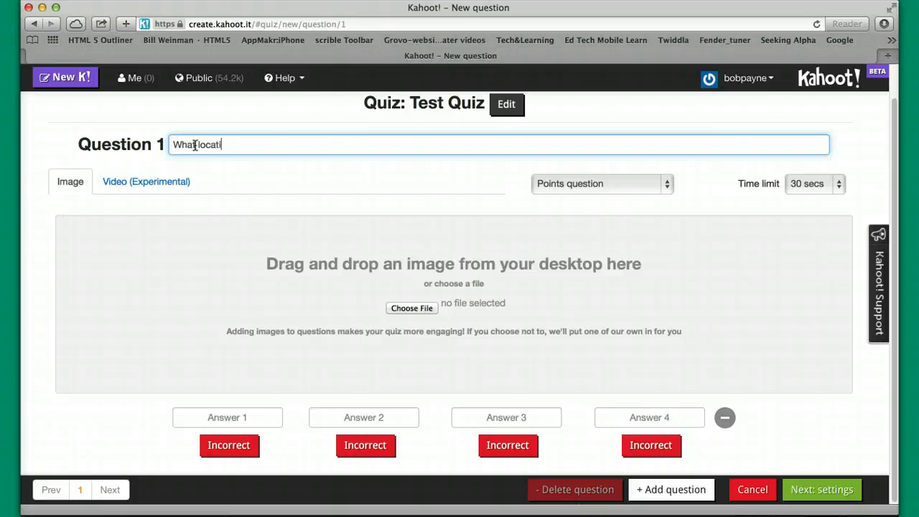
pyautogui.write('on is this?')
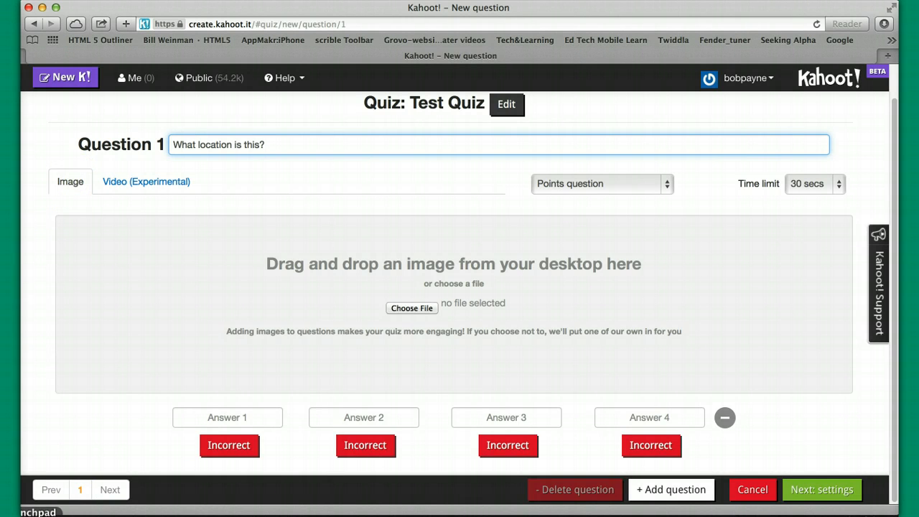
# Try to add the image DSCN0305.jpg from the Pictures folder to question 1
pyautogui.click(421, 311)
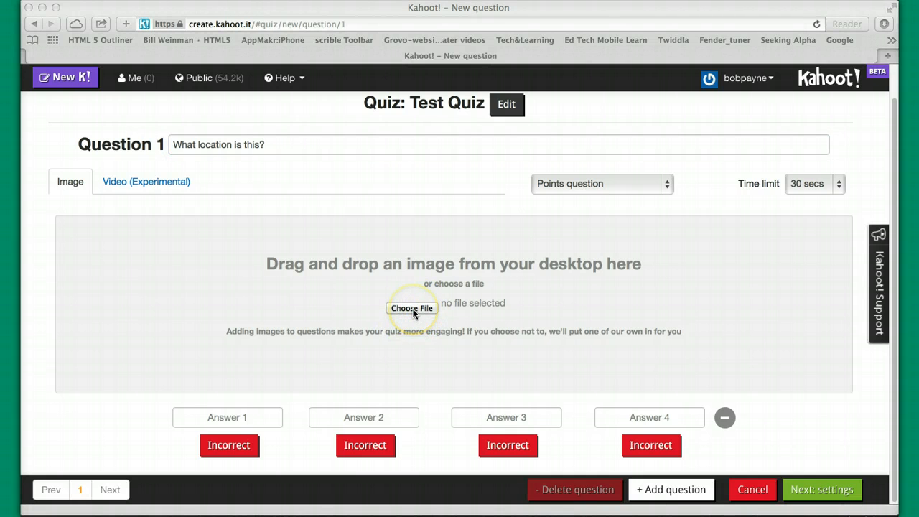
pyautogui.click(413, 312)
pyautogui.click(414, 312)
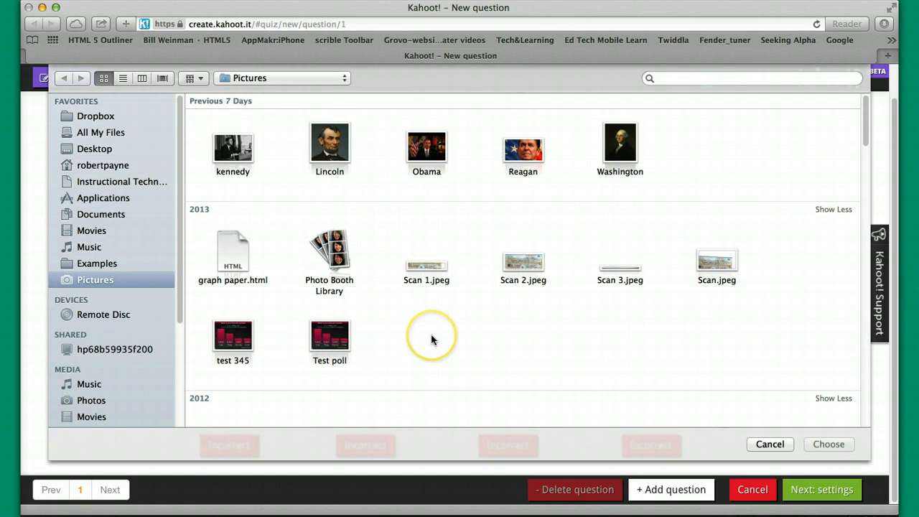
pyautogui.scroll(-5, 430, 338)
pyautogui.scroll(-4, 430, 338)
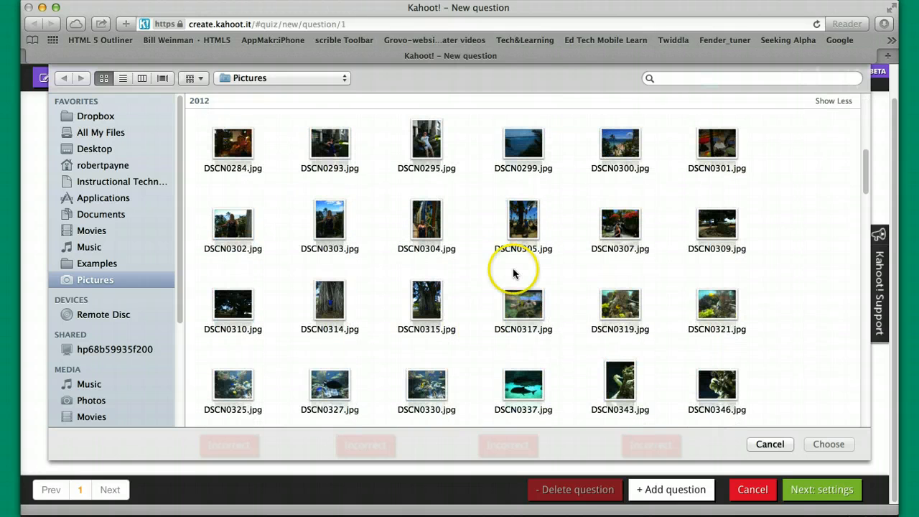
pyautogui.click(524, 215)
pyautogui.click(829, 443)
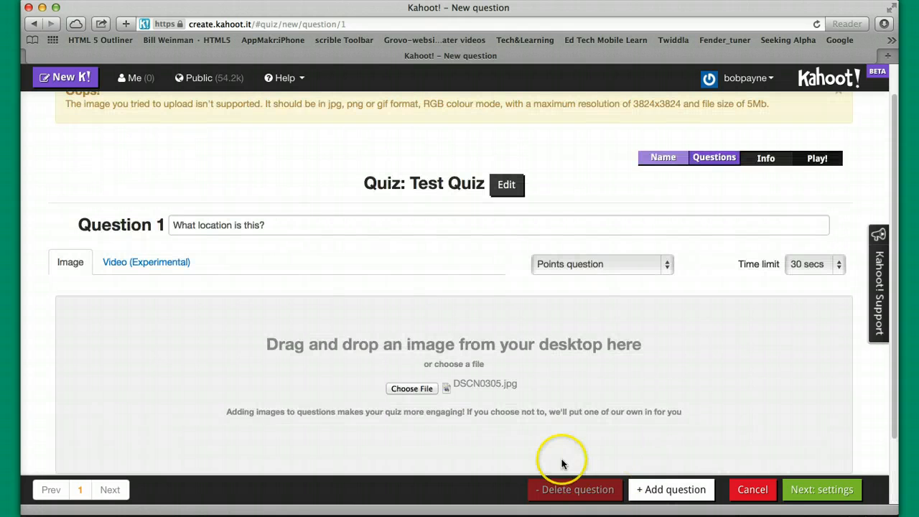
# Enter Hawaii as the first answer and Florida as the second answer of question 1
pyautogui.scroll(-3, 545, 441)
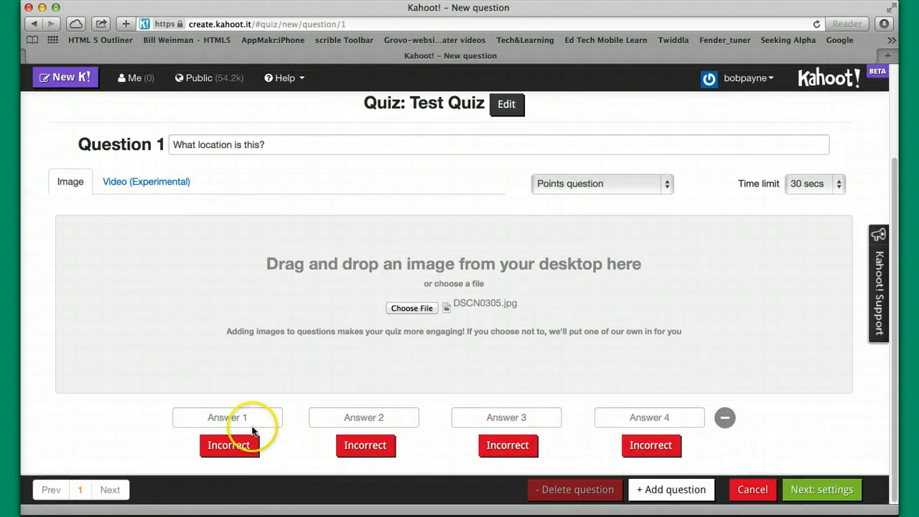
pyautogui.click(235, 418)
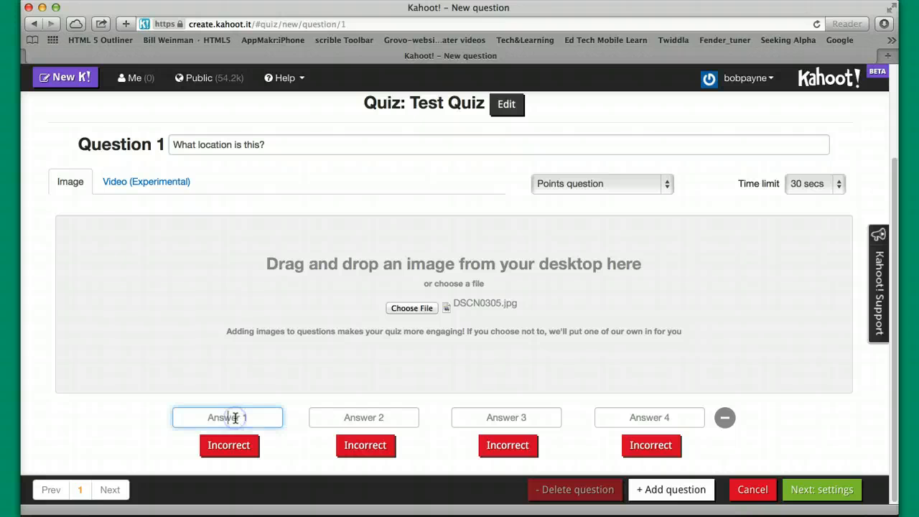
pyautogui.write(';')
pyautogui.press('BackSpace')
pyautogui.write('Hawaii')
pyautogui.click(362, 416)
pyautogui.write('Florida')
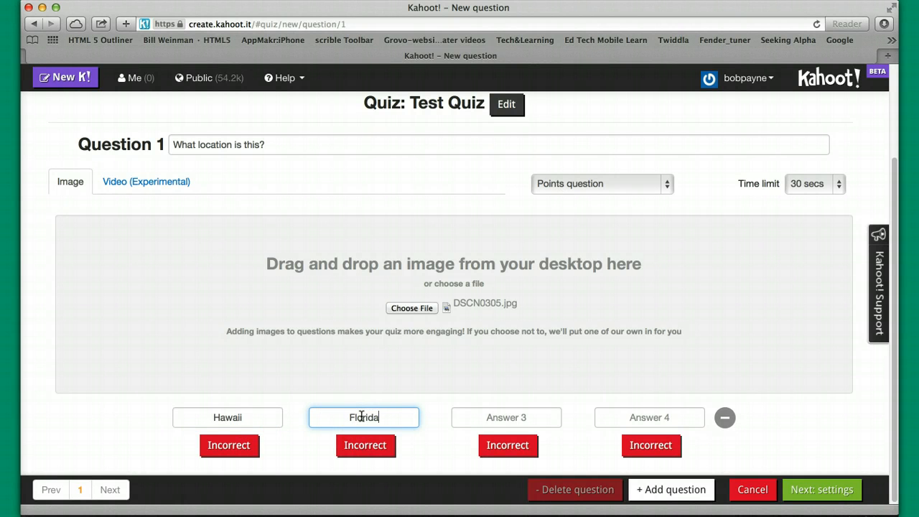
pyautogui.click(393, 417)
# Enter Alaska as the third answer and California as the fourth answer of question 1
pyautogui.click(508, 415)
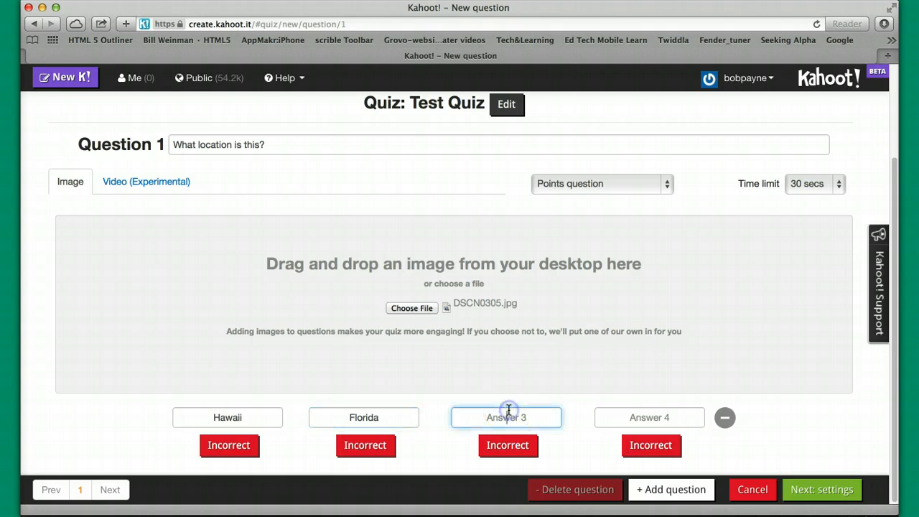
pyautogui.write('Answer')
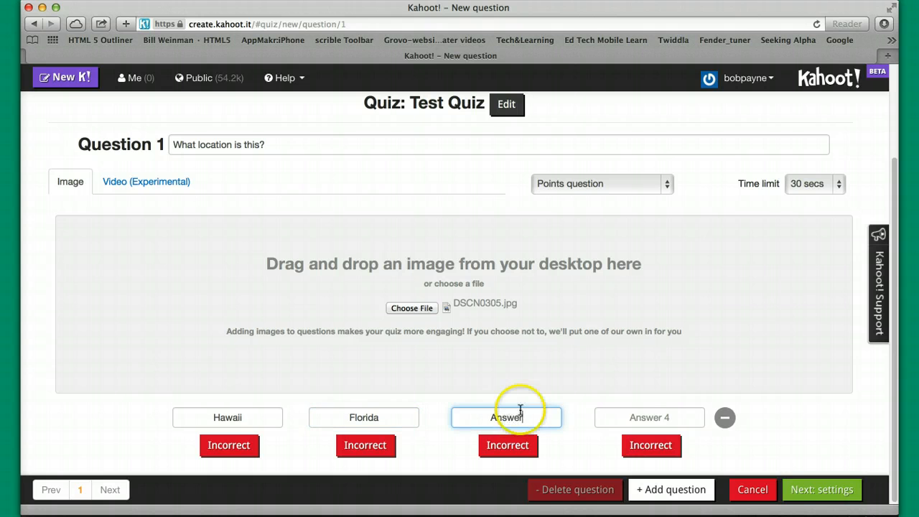
pyautogui.press('BackSpace')
pyautogui.press('BackSpace')
pyautogui.press('BackSpace')
pyautogui.press('BackSpace')
pyautogui.press('BackSpace')
pyautogui.press('BackSpace')
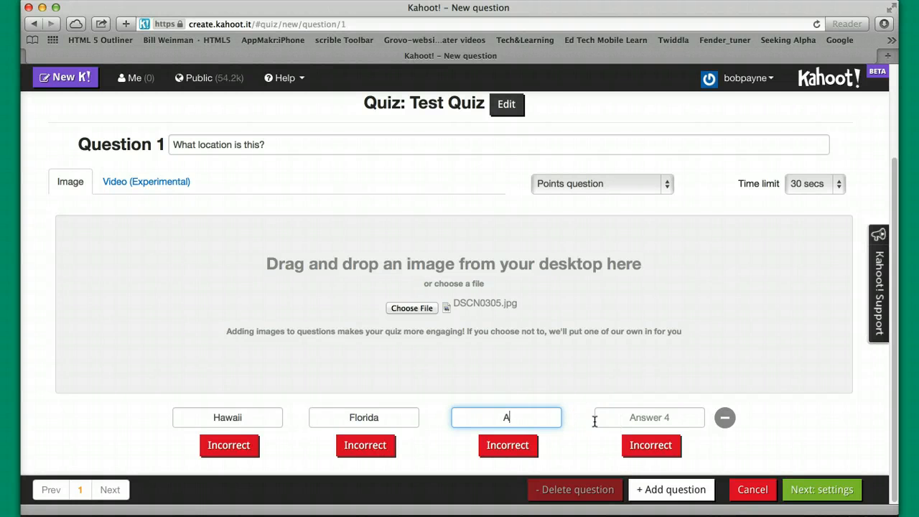
pyautogui.write('Alsask')
pyautogui.press('BackSpace')
pyautogui.press('BackSpace')
pyautogui.press('BackSpace')
pyautogui.press('BackSpace')
pyautogui.write('aska')
pyautogui.click(650, 419)
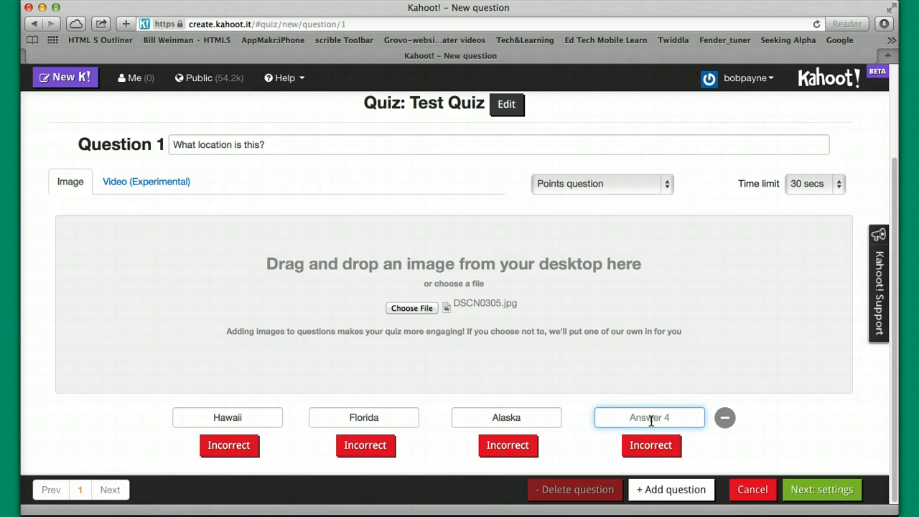
pyautogui.write('California')
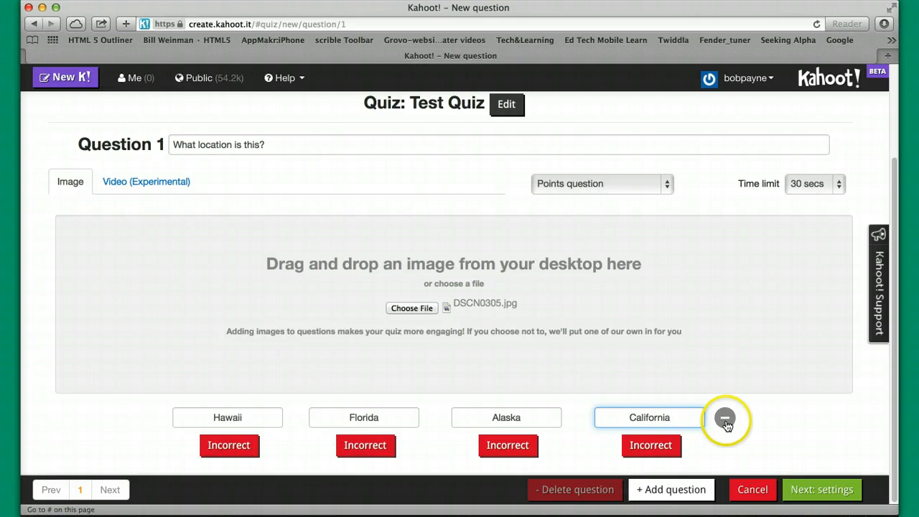
# Mark Hawaii as the correct answer to question 1
pyautogui.click(772, 412)
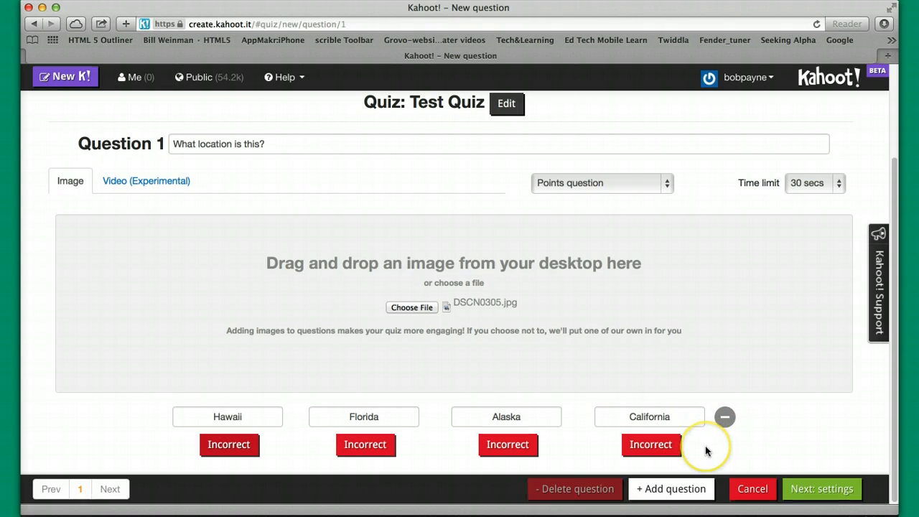
pyautogui.click(241, 450)
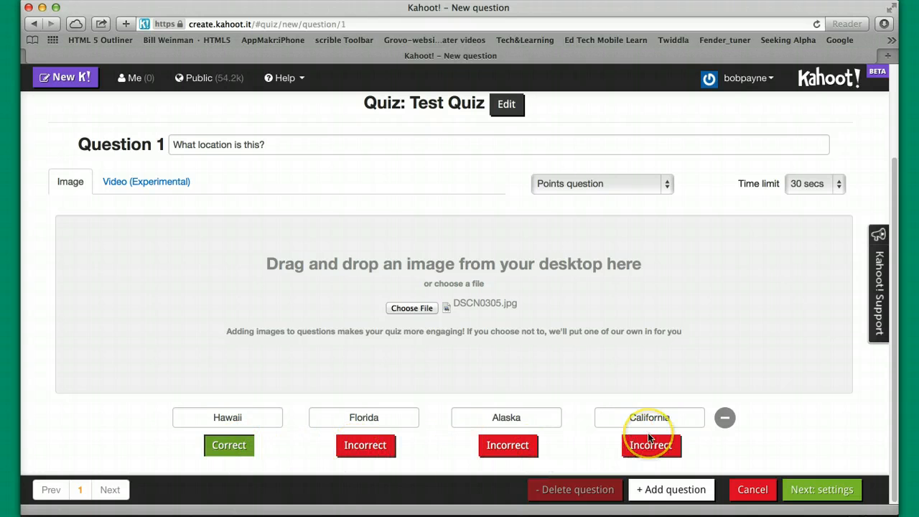
pyautogui.scroll(-1, 650, 437)
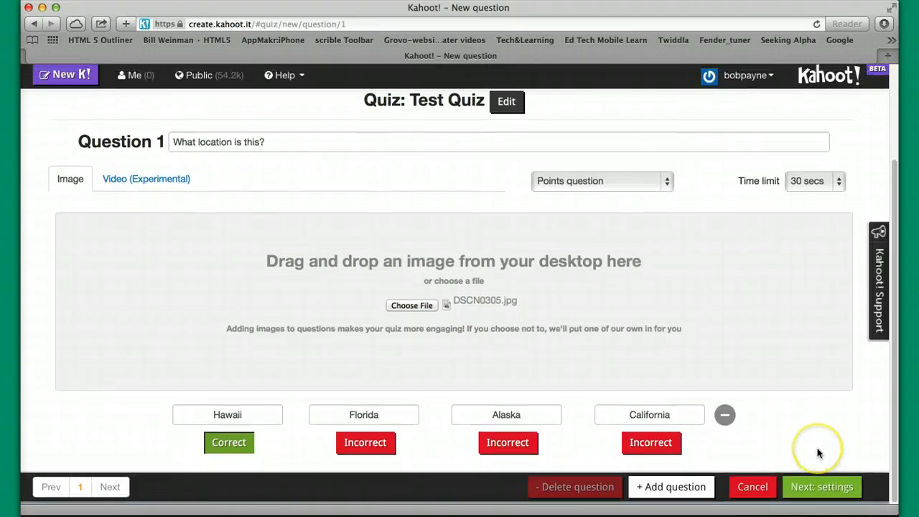
pyautogui.scroll(-3, 679, 400)
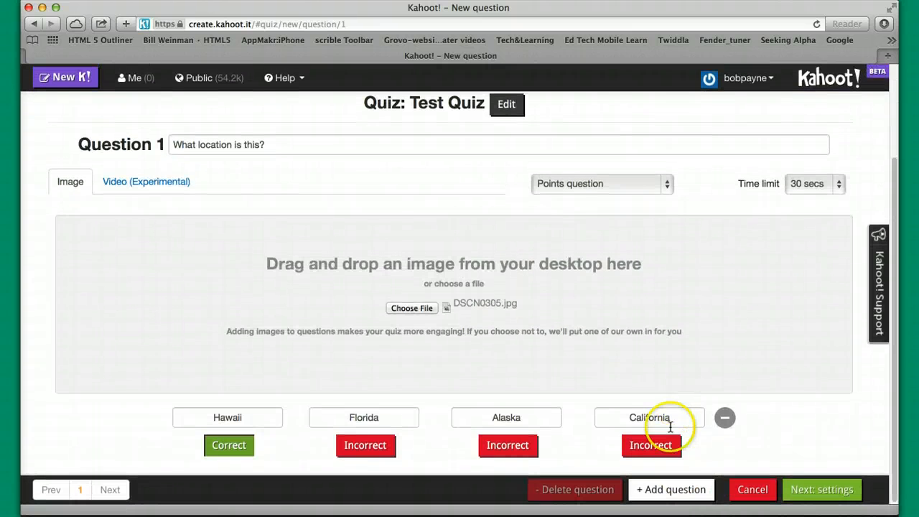
# Add a second question to the quiz with the text "Who is this?"
pyautogui.click(670, 492)
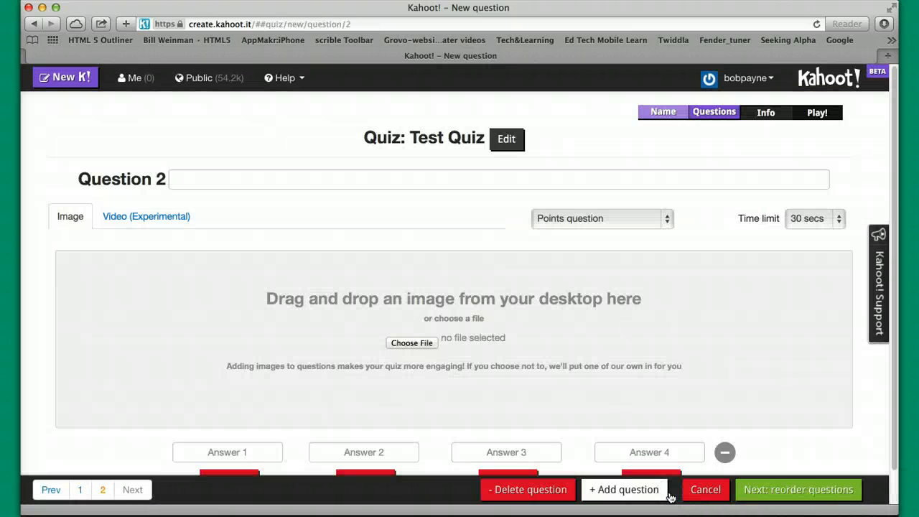
pyautogui.click(175, 180)
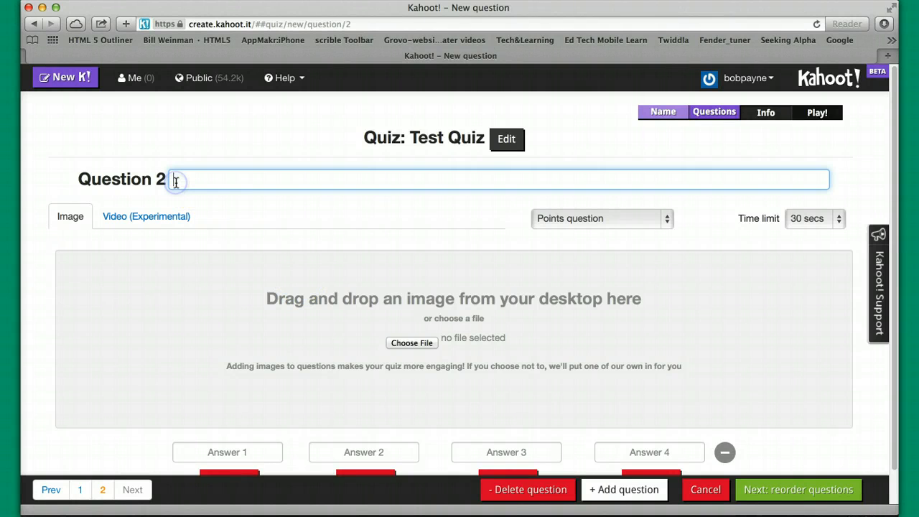
pyautogui.write('Wh')
pyautogui.write('o is rhis')
pyautogui.write('th')
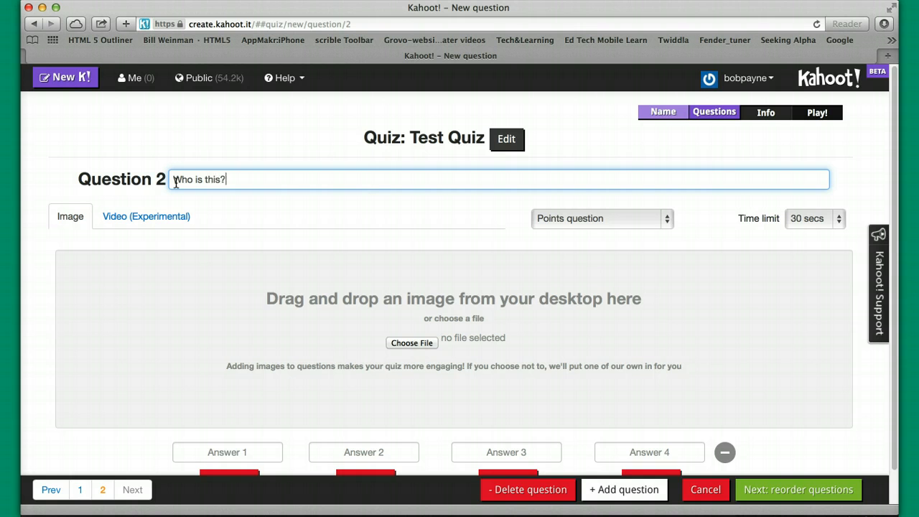
# Add the Lincoln image from the Pictures folder to question 2
pyautogui.click(420, 344)
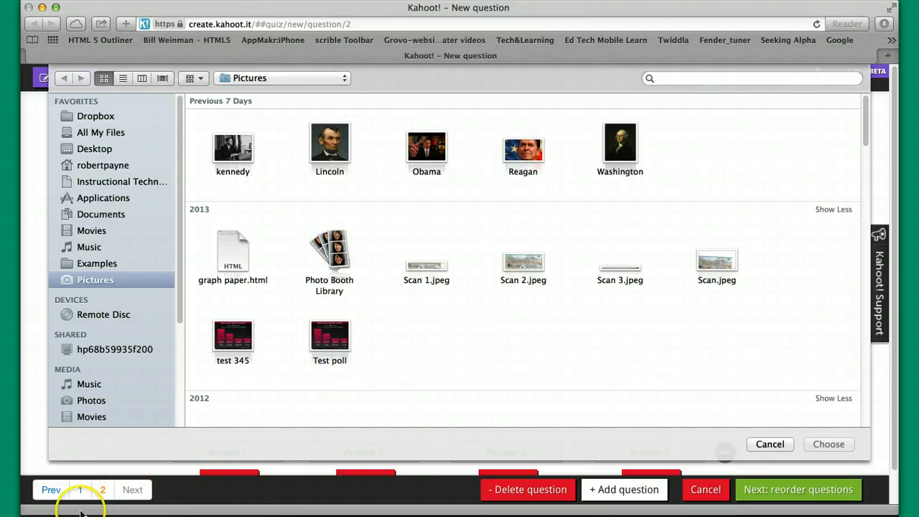
pyautogui.click(339, 153)
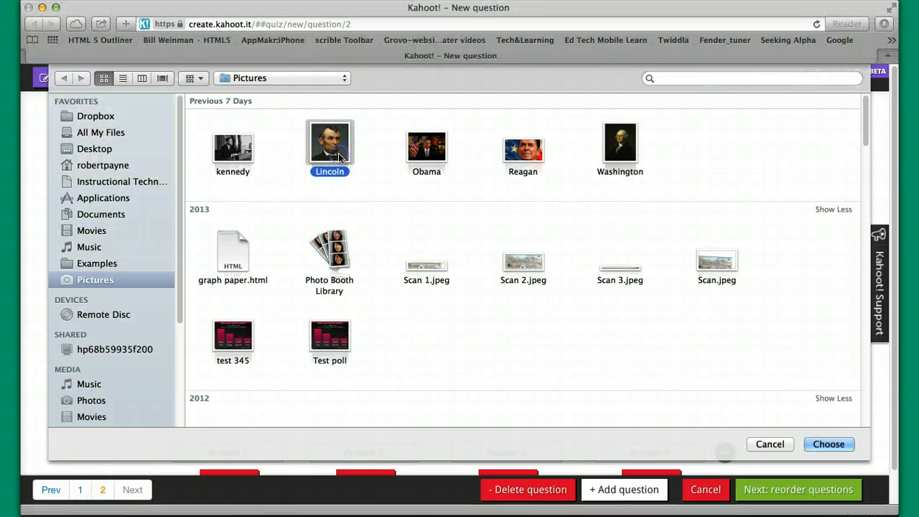
pyautogui.click(835, 443)
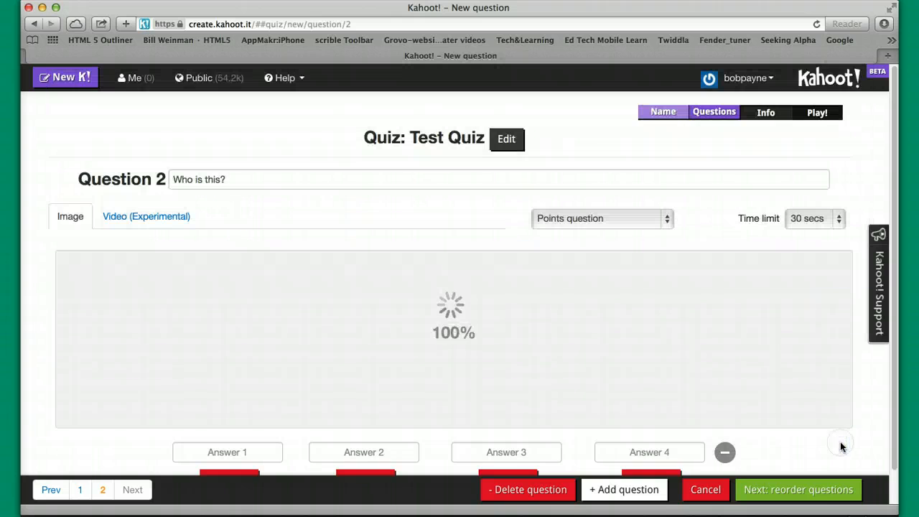
# Enter Washington, Nixon, Obama and Lincoln as answers 1 to 4 of question 2
pyautogui.scroll(-1, 660, 346)
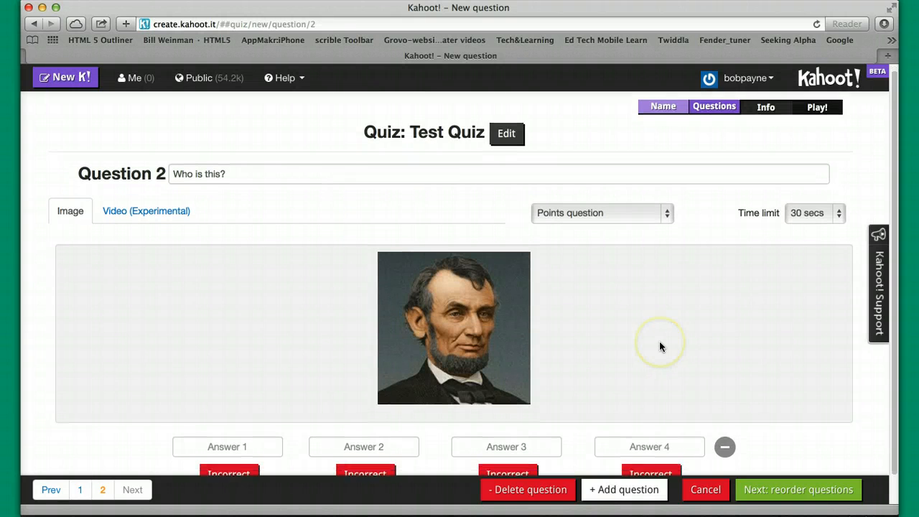
pyautogui.scroll(-2, 660, 346)
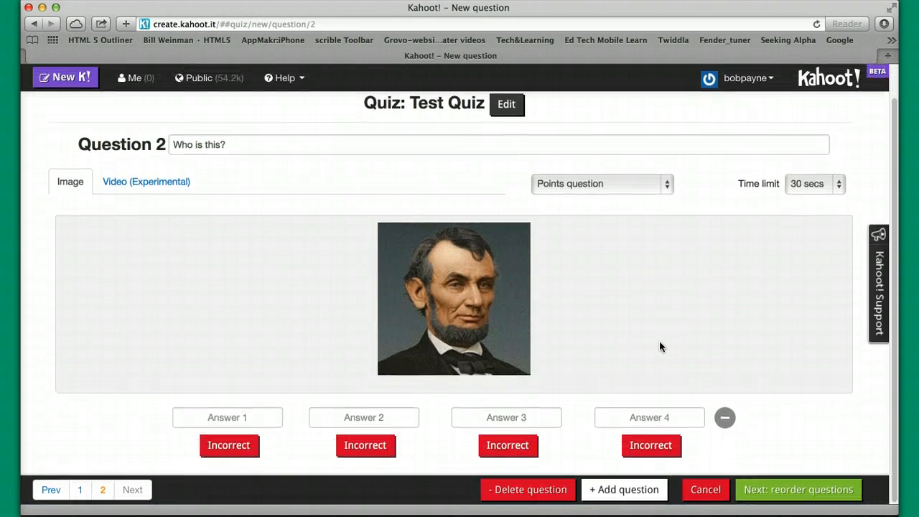
pyautogui.click(226, 418)
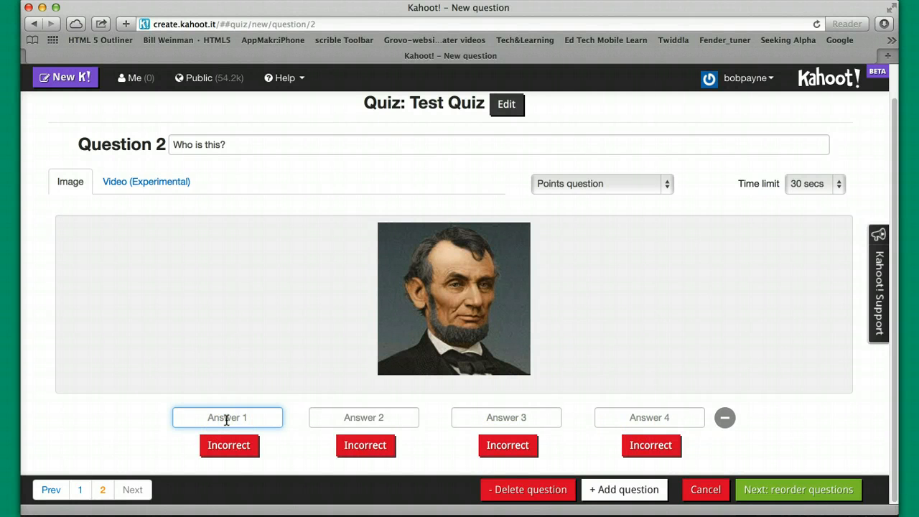
pyautogui.write('Washington')
pyautogui.click(354, 417)
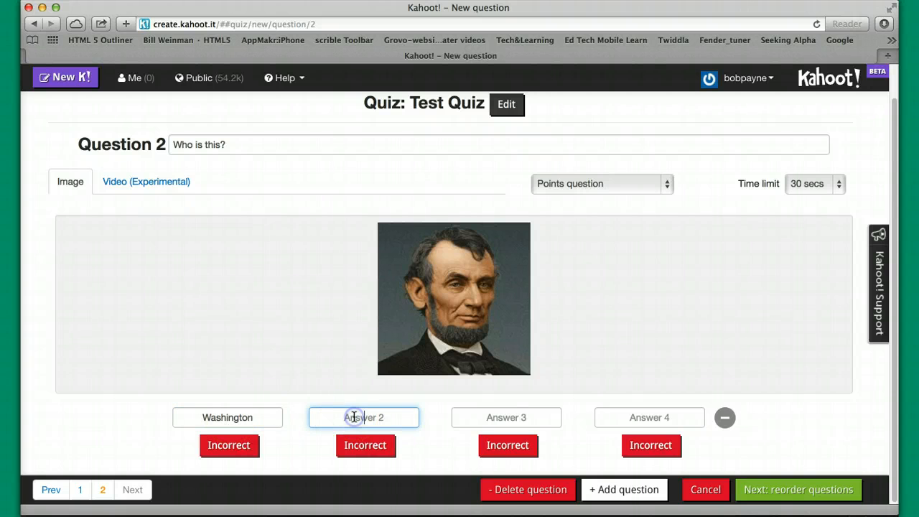
pyautogui.write('Nixon')
pyautogui.click(481, 416)
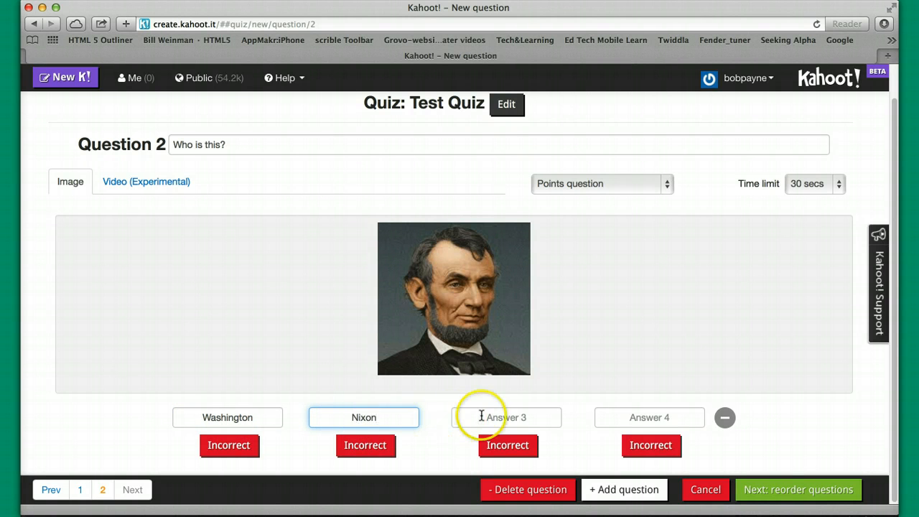
pyautogui.write('Obama')
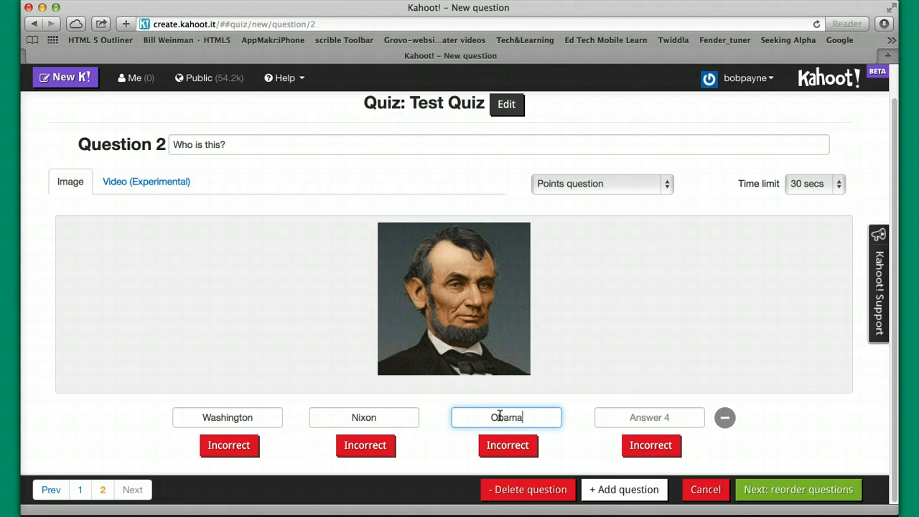
pyautogui.click(648, 418)
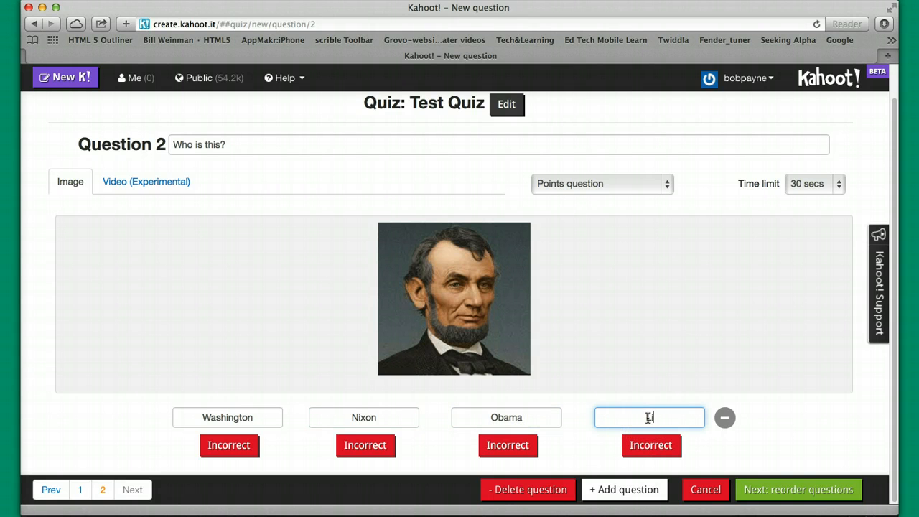
pyautogui.write('Lincoln')
# Mark Lincoln as the correct answer to question 2
pyautogui.click(650, 448)
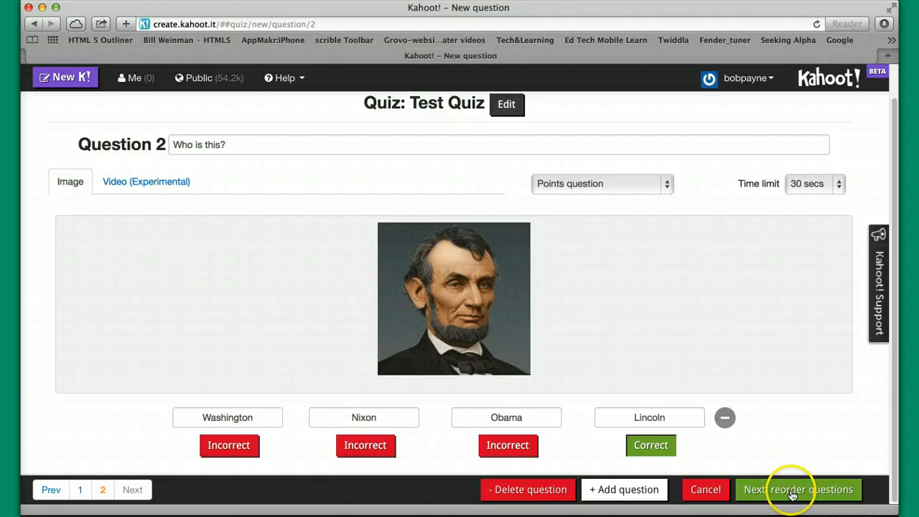
pyautogui.click(548, 420)
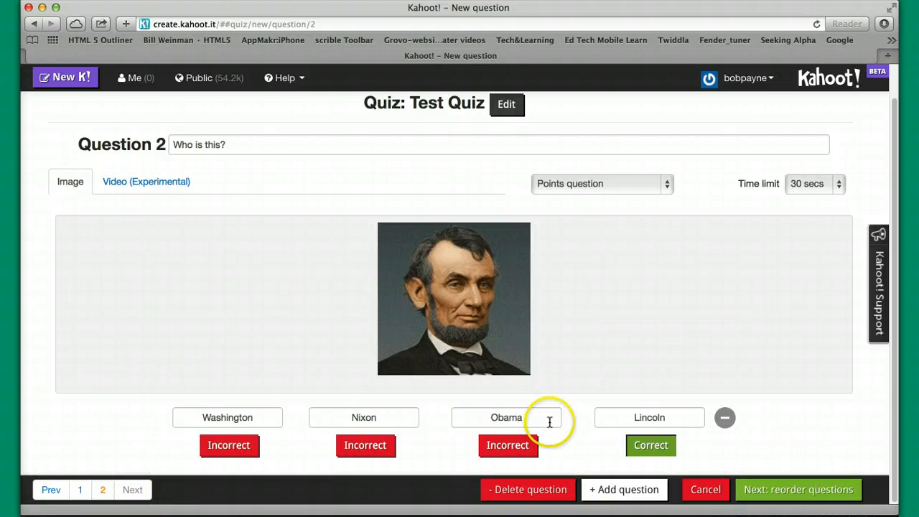
pyautogui.click(662, 375)
pyautogui.scroll(3, 661, 376)
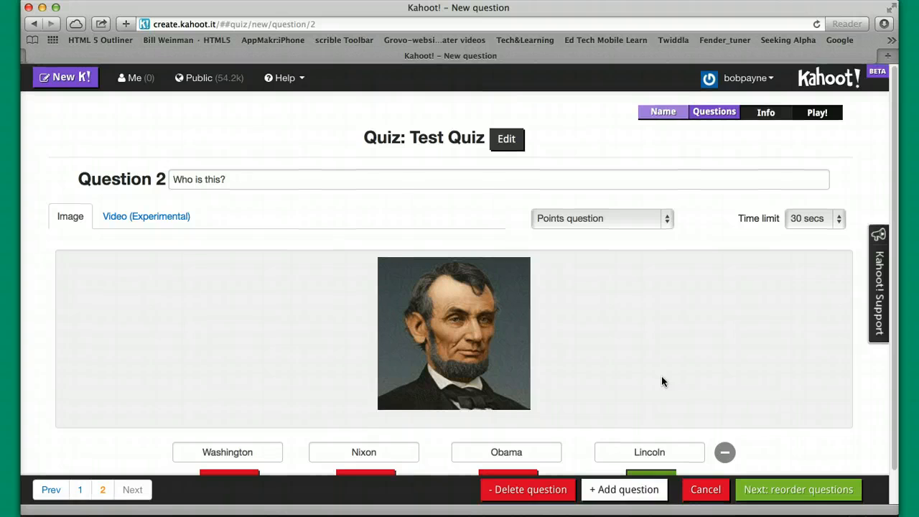
pyautogui.scroll(-2, 661, 381)
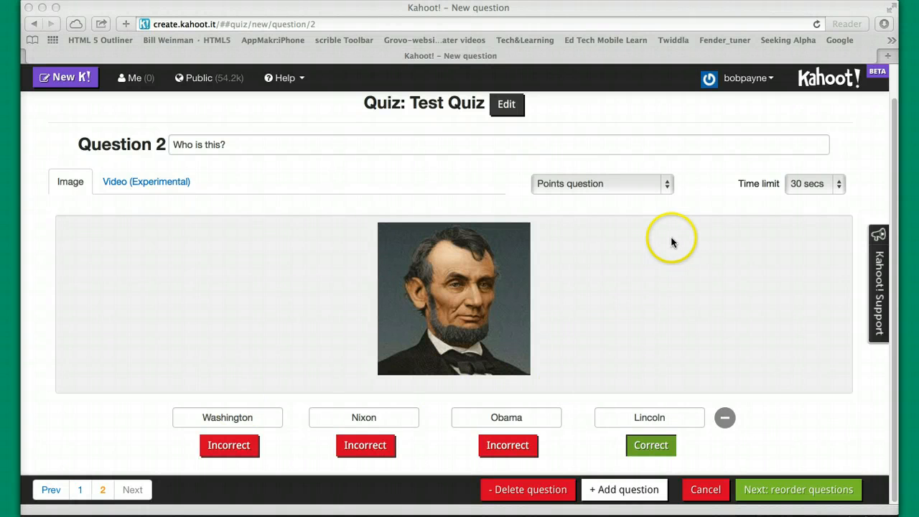
# Keep question 2 as a points question and set its time limit to 20 secs
pyautogui.click(667, 184)
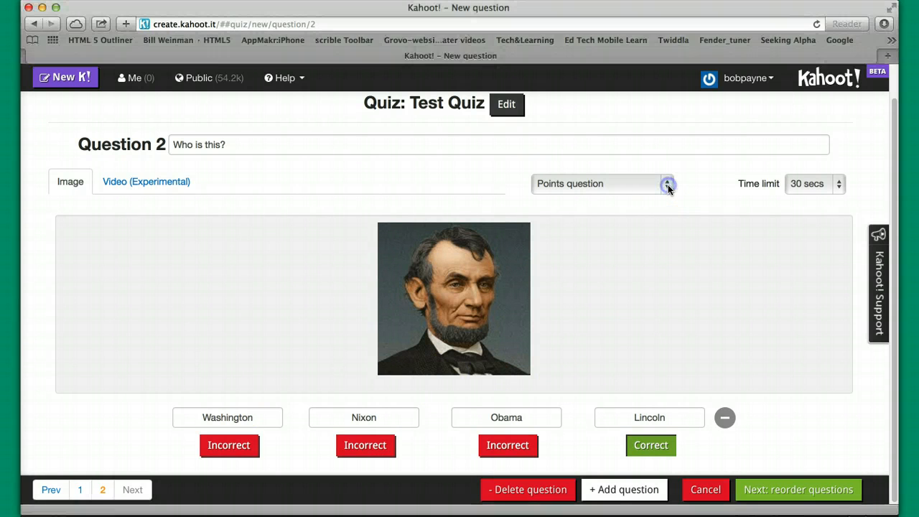
pyautogui.click(668, 185)
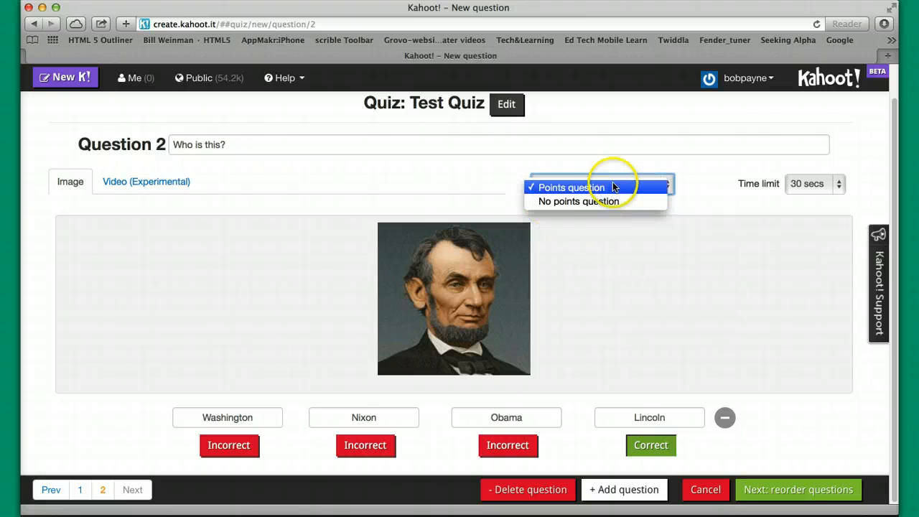
pyautogui.click(715, 204)
pyautogui.click(840, 184)
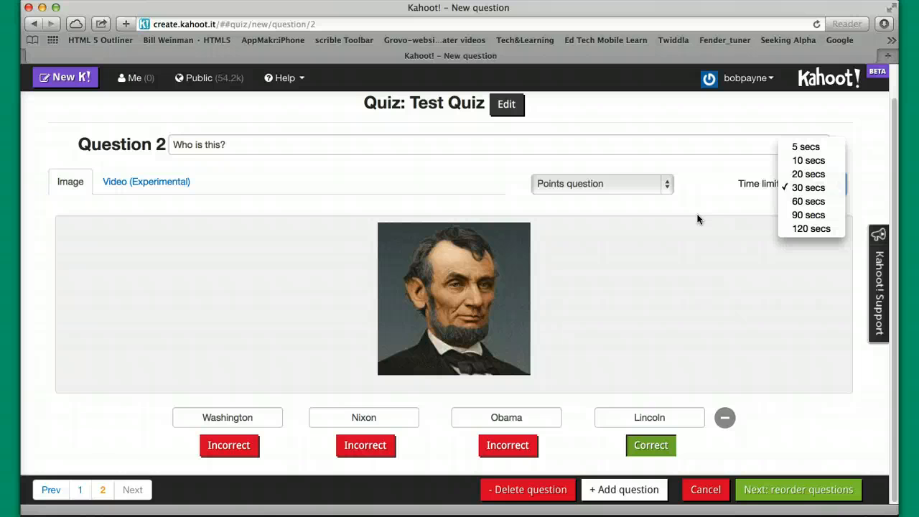
pyautogui.click(797, 174)
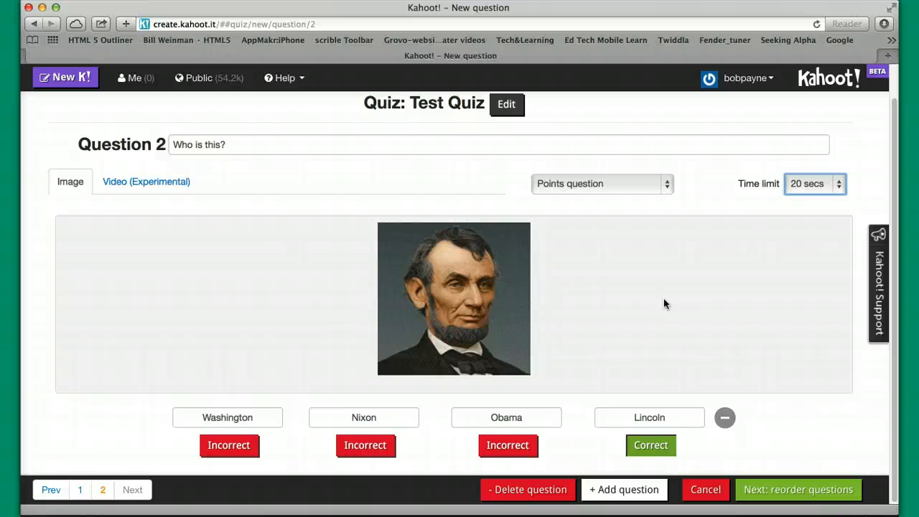
pyautogui.click(837, 326)
pyautogui.press('super+Tab')
pyautogui.click(656, 405)
pyautogui.scroll(1, 655, 404)
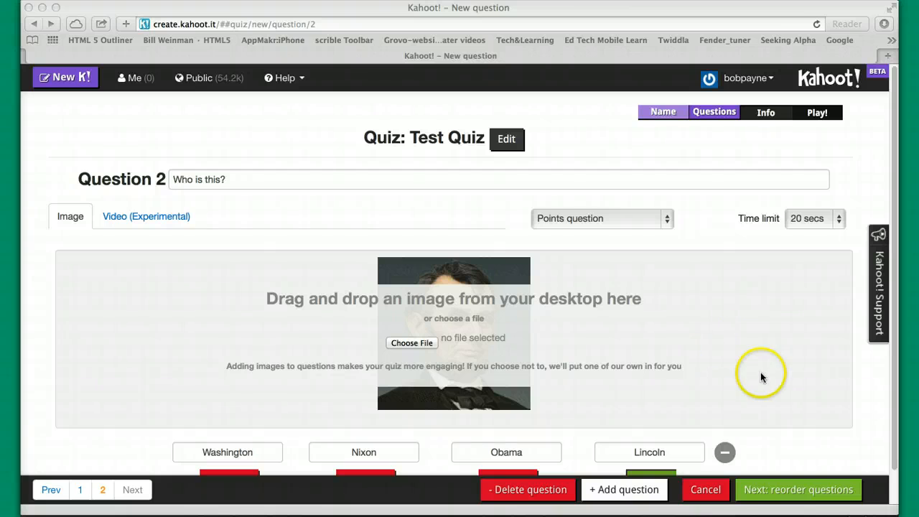
pyautogui.scroll(-1, 773, 386)
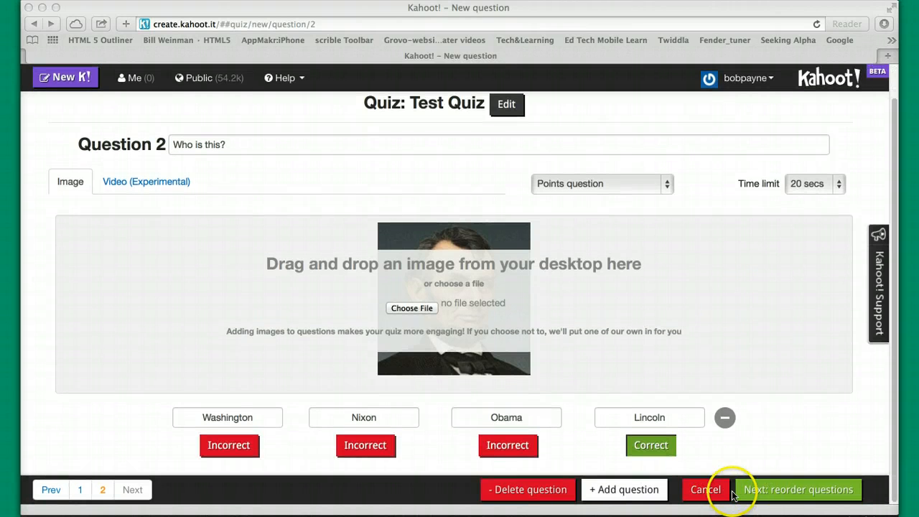
# Finish the questions, keep their current order and proceed to the quiz's info settings
pyautogui.click(791, 493)
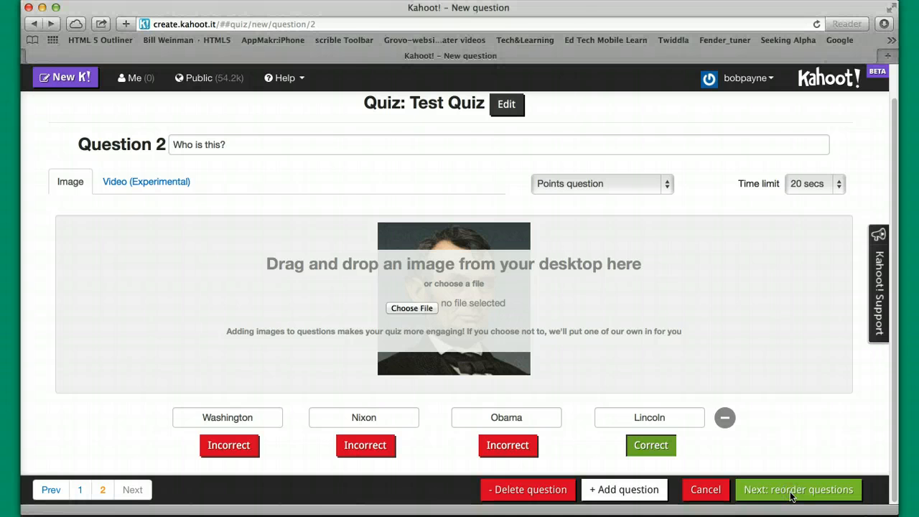
pyautogui.click(790, 492)
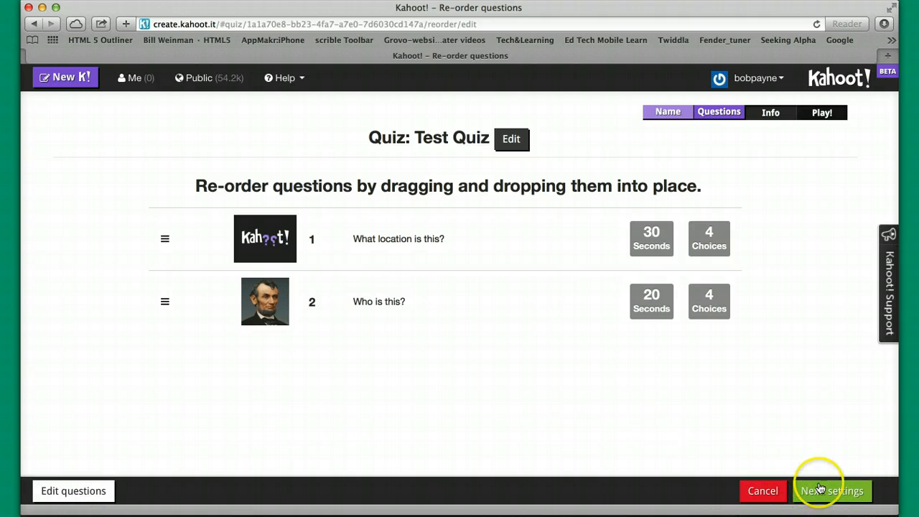
pyautogui.click(832, 491)
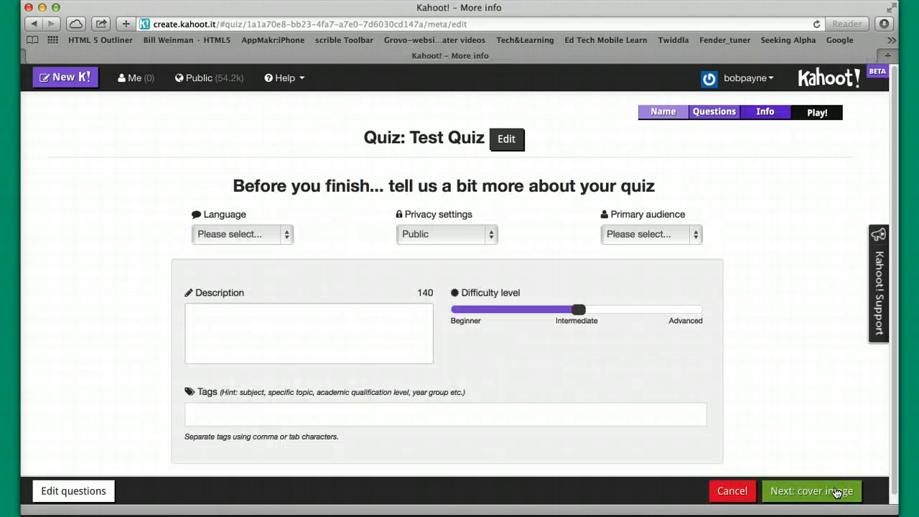
# Set the quiz language to English and keep the privacy setting on Public
pyautogui.click(283, 235)
pyautogui.click(221, 279)
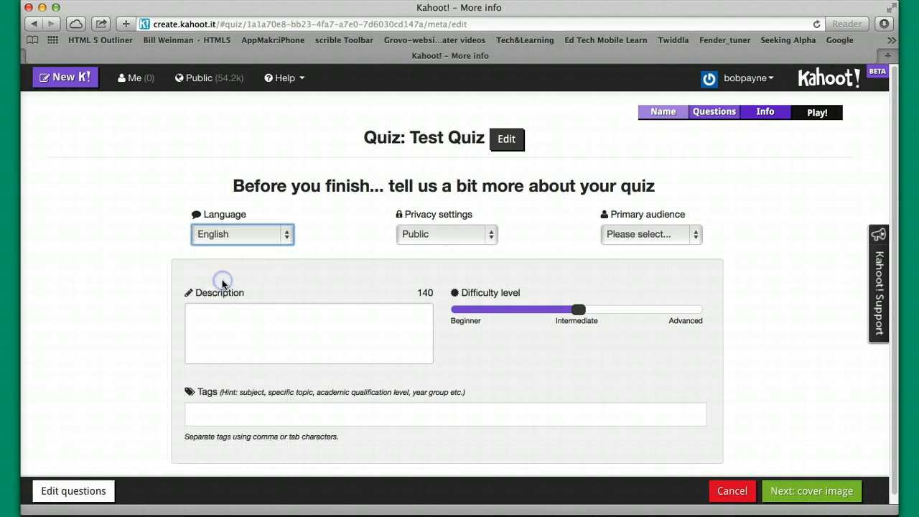
pyautogui.click(491, 238)
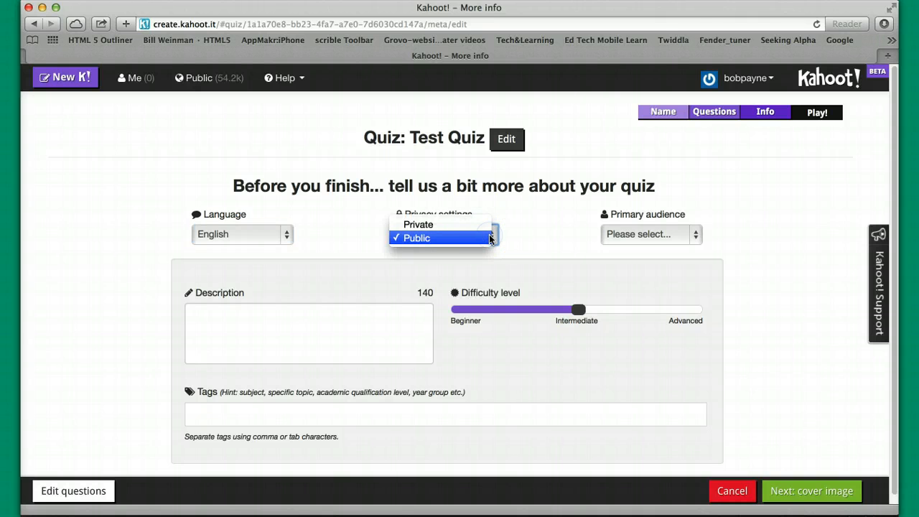
pyautogui.click(444, 241)
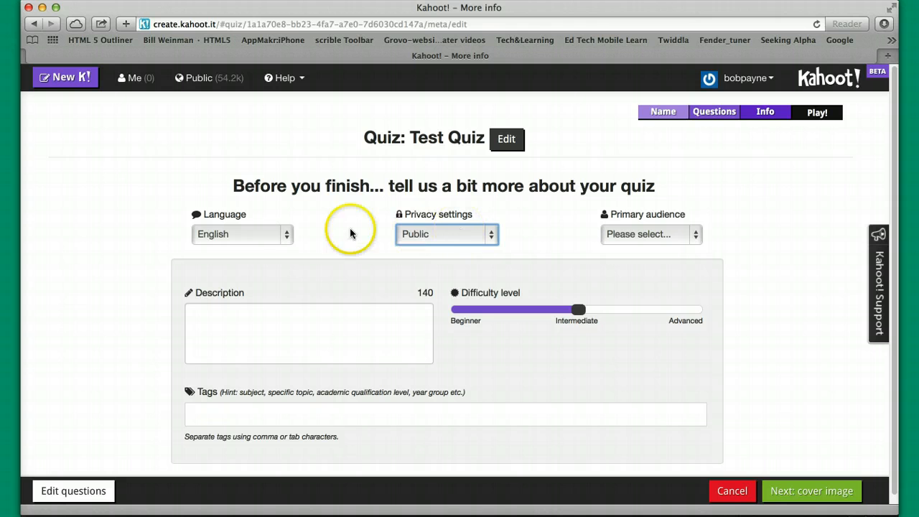
# Try the Private privacy setting for the quiz and return it to Public
pyautogui.click(492, 237)
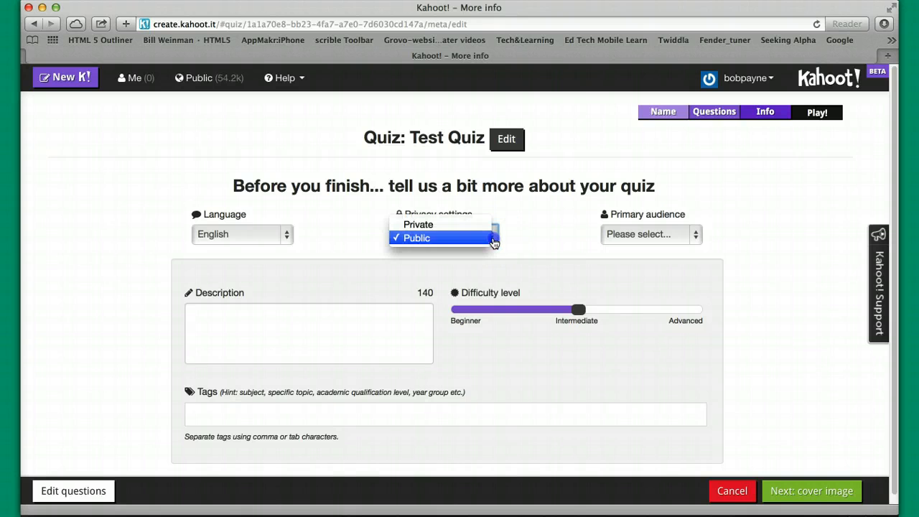
pyautogui.click(450, 226)
pyautogui.click(489, 234)
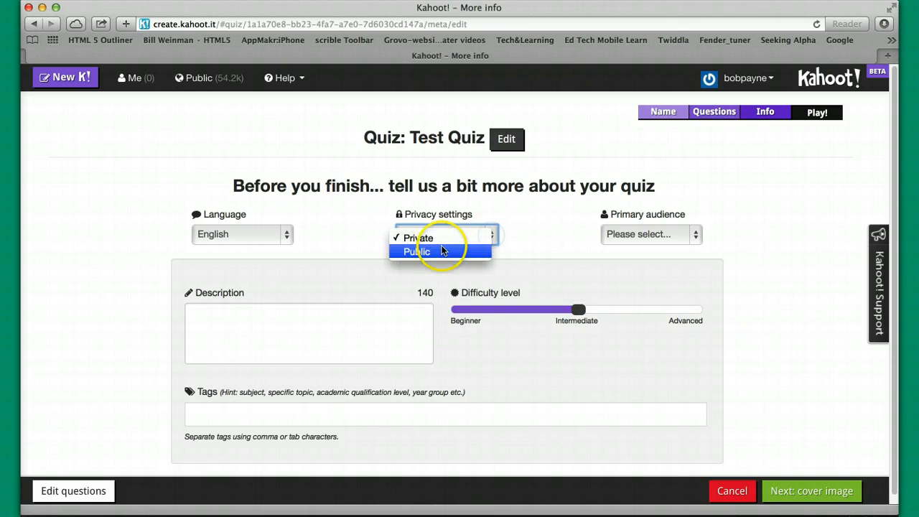
pyautogui.click(443, 251)
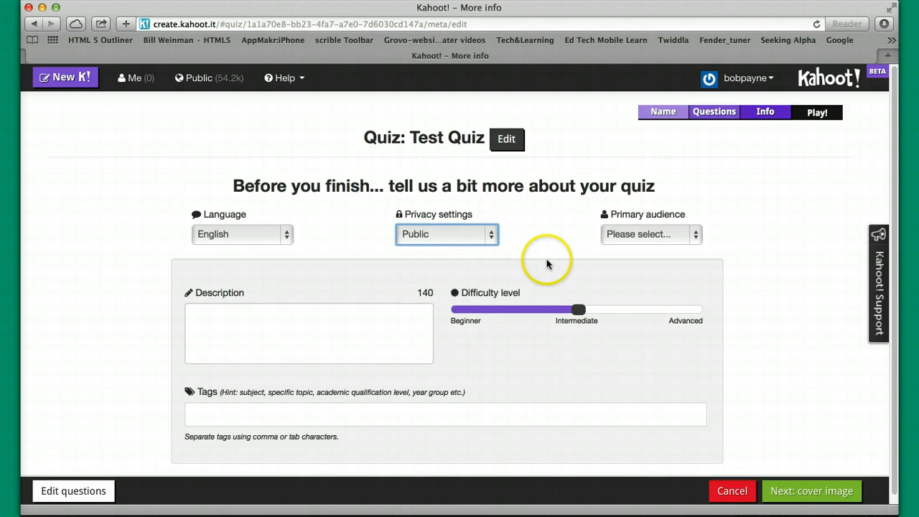
# Set the primary audience to University and enter dssaDFADFGAAGDSFDFDSADSDAFADSSDFA as the placeholder quiz description
pyautogui.click(697, 235)
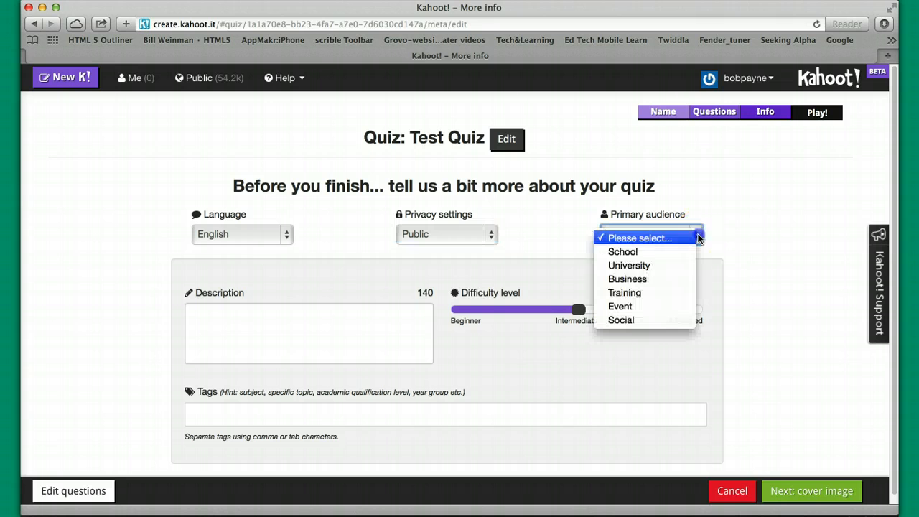
pyautogui.click(630, 265)
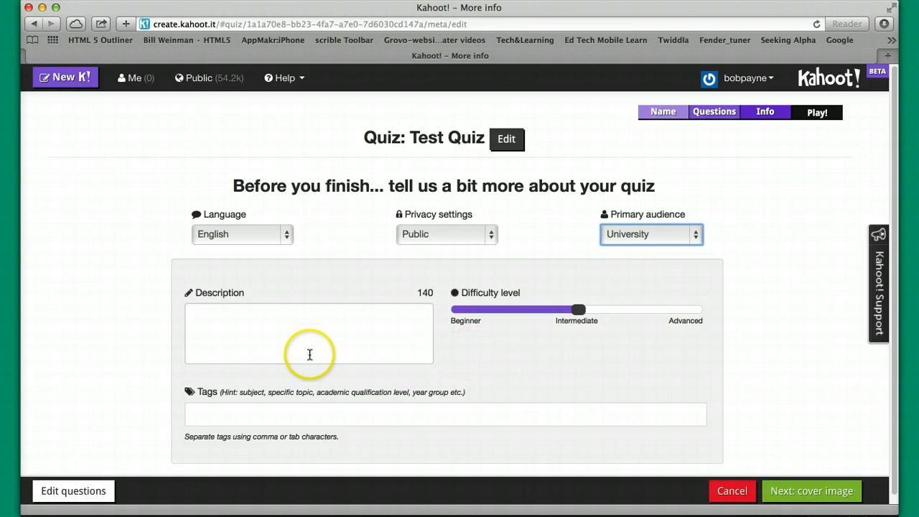
pyautogui.click(212, 322)
pyautogui.write('dssaDFADFGA')
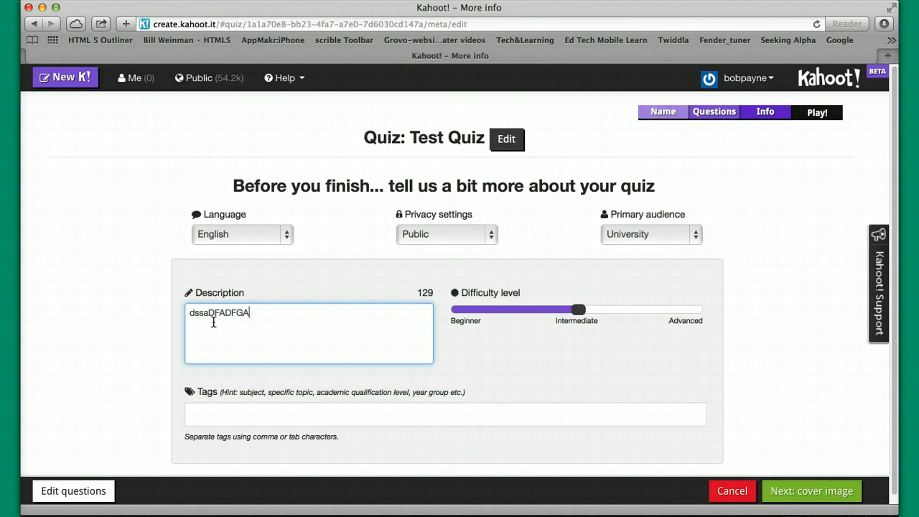
pyautogui.write('AGDSFDFDSADSDAFADSSDFA')
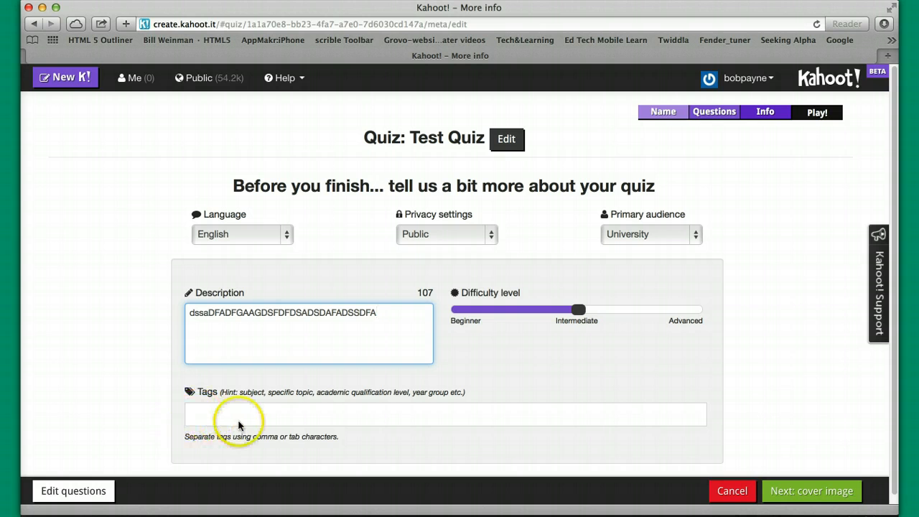
pyautogui.click(239, 417)
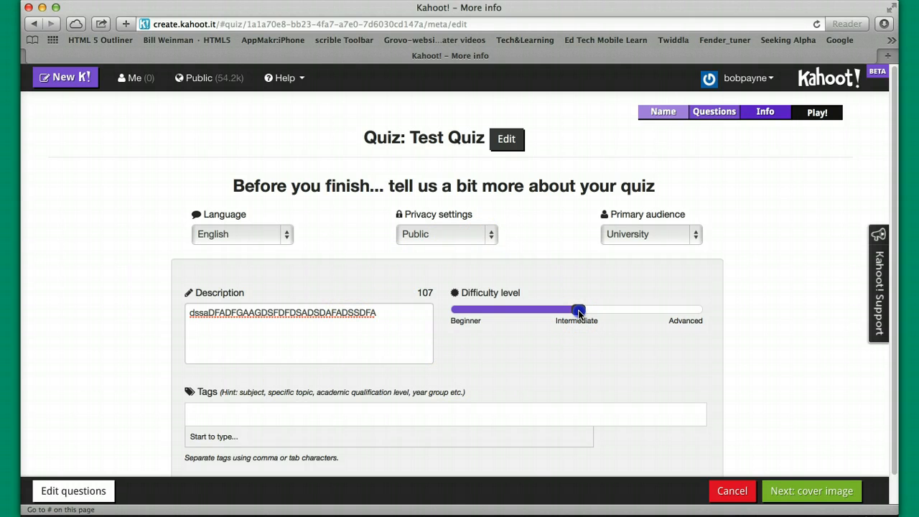
# Lower the difficulty level to between Beginner and Intermediate, nearer Beginner, and proceed to the cover image settings
pyautogui.moveTo(578, 313); pyautogui.dragTo(501, 314)
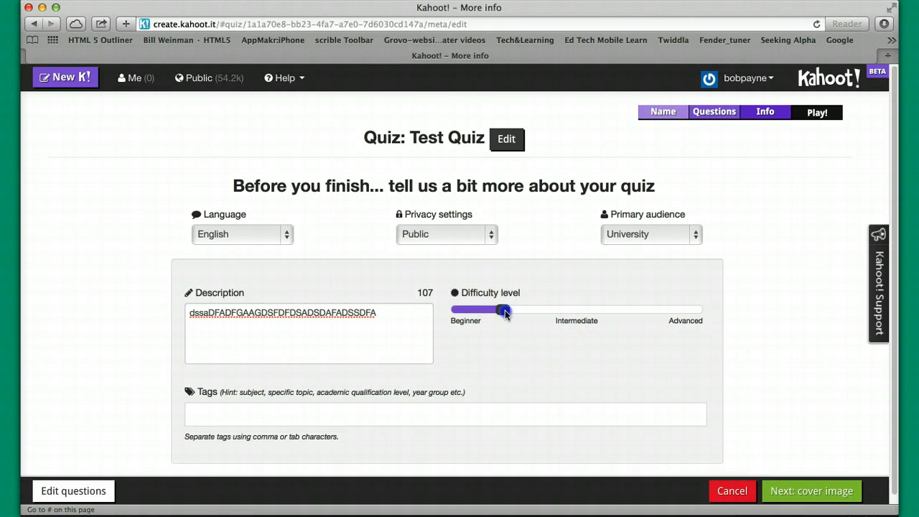
pyautogui.moveTo(505, 320)
pyautogui.mouseDown()
pyautogui.moveTo(614, 314)
pyautogui.moveTo(511, 318)
pyautogui.mouseUp()
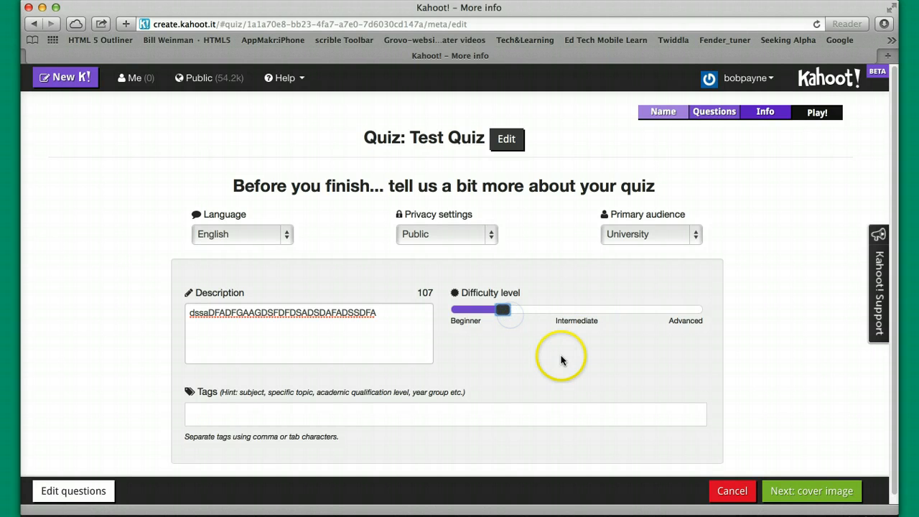
pyautogui.scroll(-1, 558, 355)
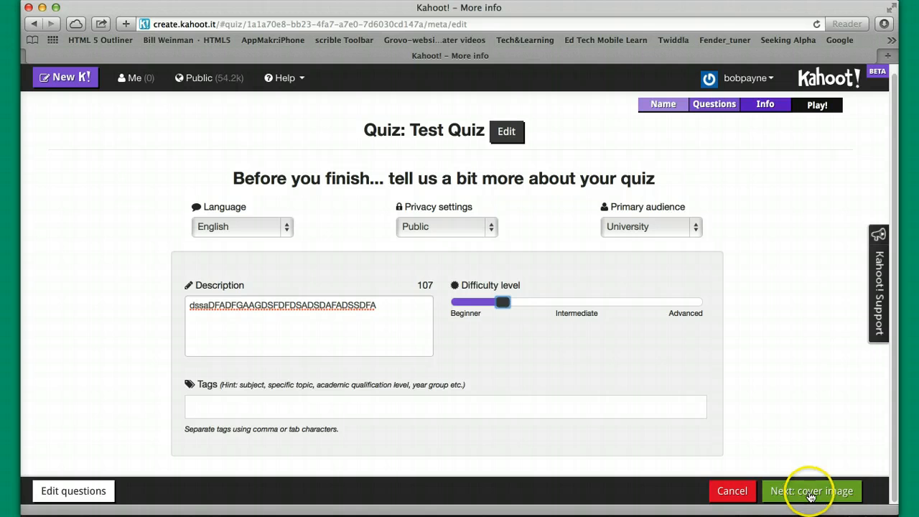
pyautogui.click(809, 492)
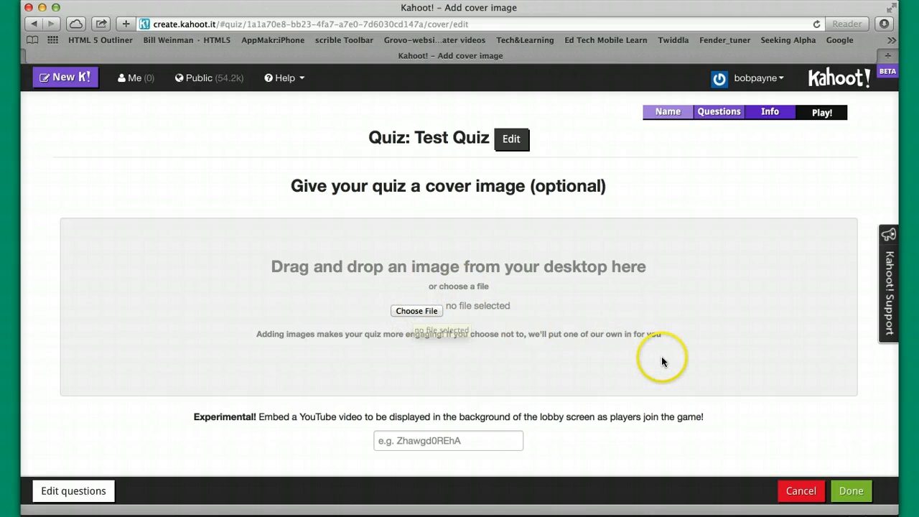
# Finish the quiz without a cover image and open it for playing
pyautogui.click(852, 491)
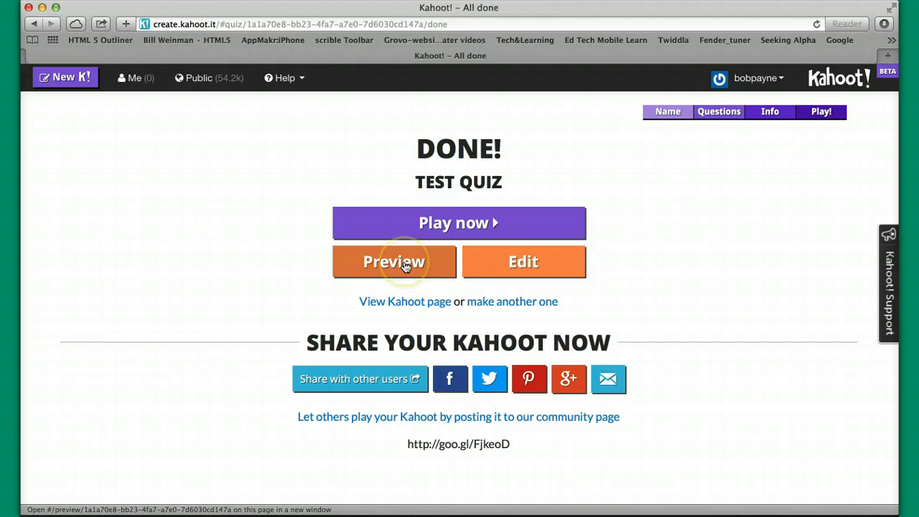
pyautogui.click(455, 224)
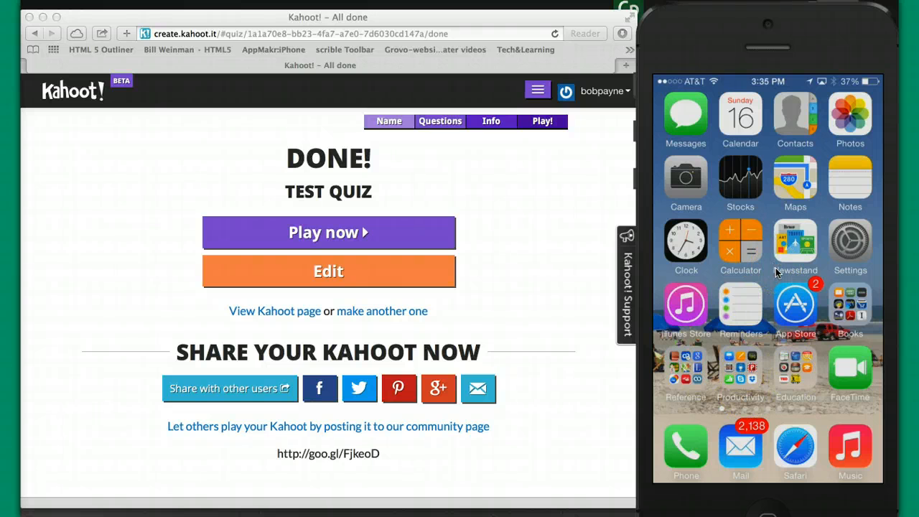
pyautogui.click(351, 237)
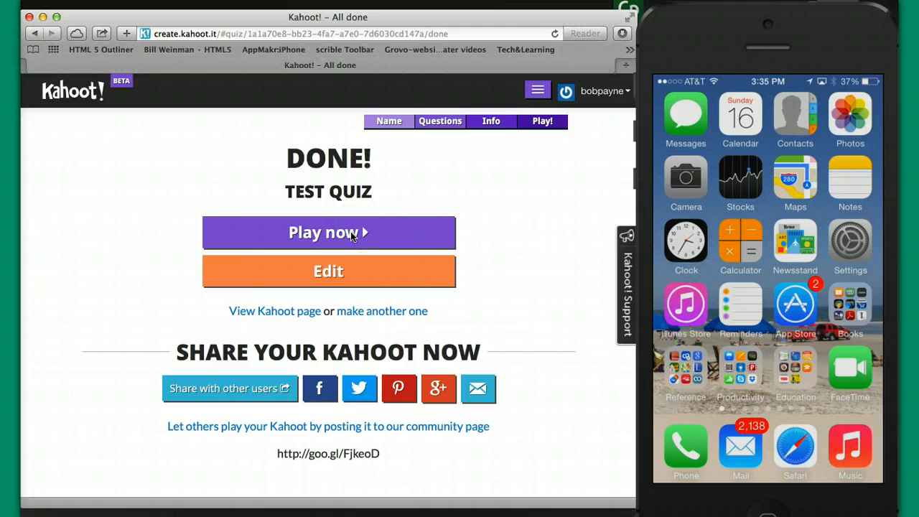
pyautogui.click(352, 237)
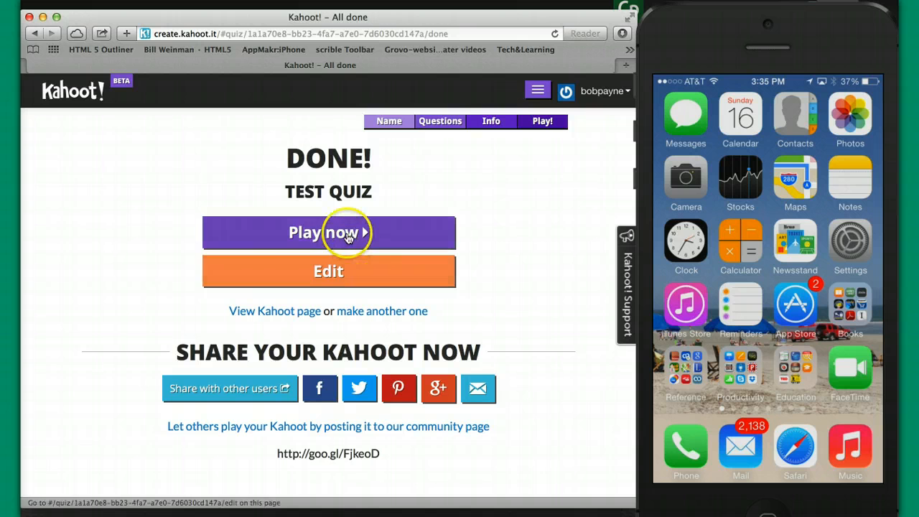
pyautogui.click(396, 330)
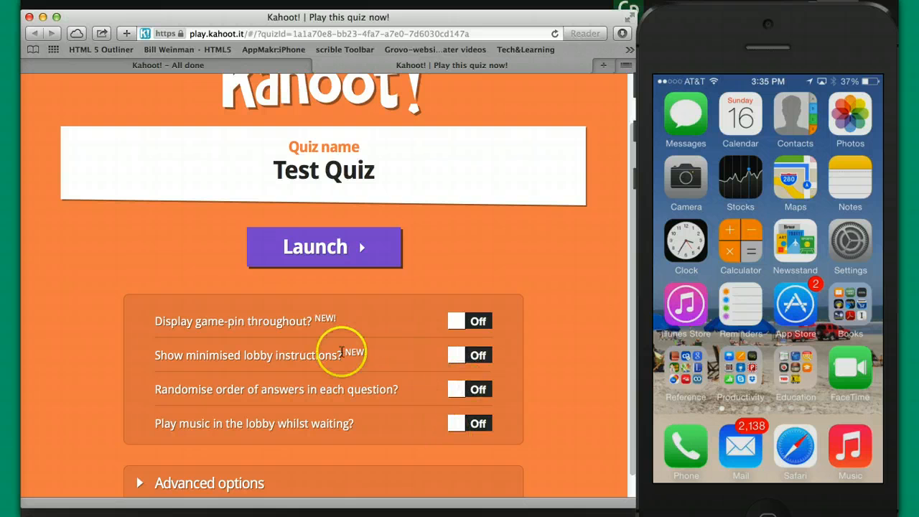
# Review the basic and advanced game options, leave them all off, and launch Test Quiz
pyautogui.scroll(-1, 372, 385)
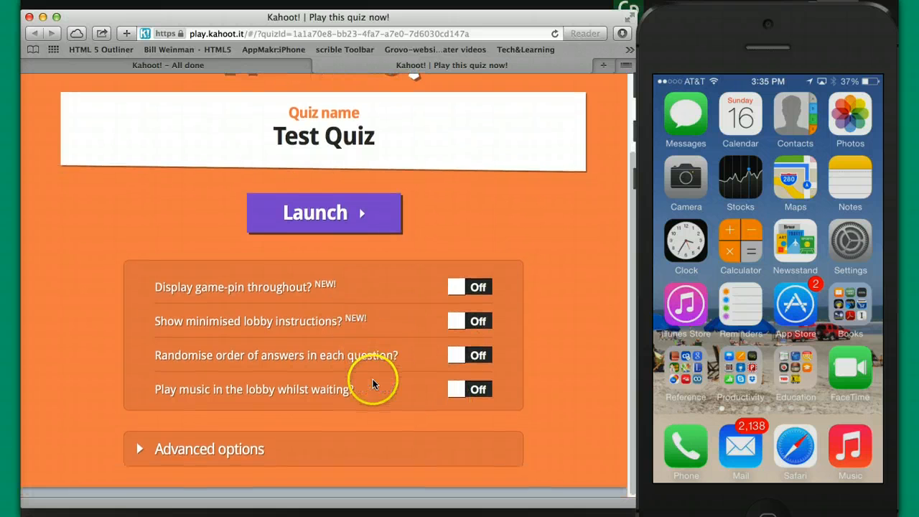
pyautogui.click(219, 462)
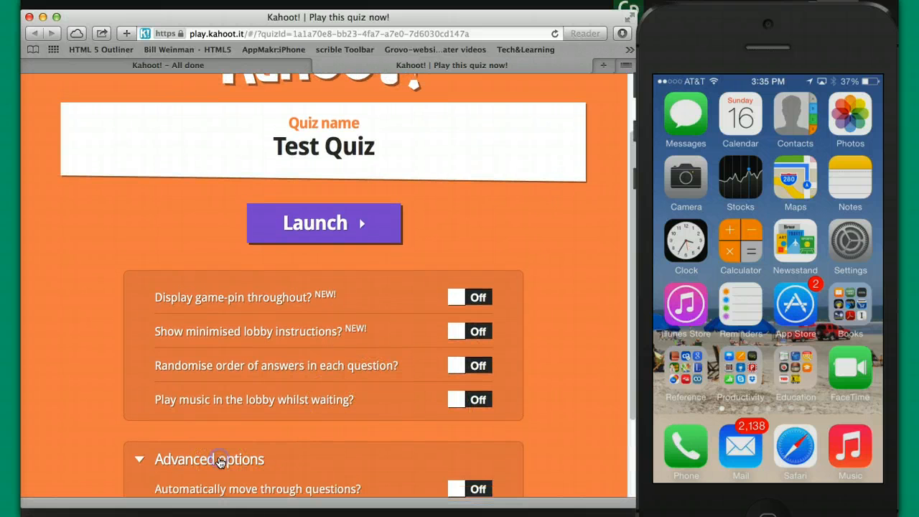
pyautogui.scroll(-3, 420, 410)
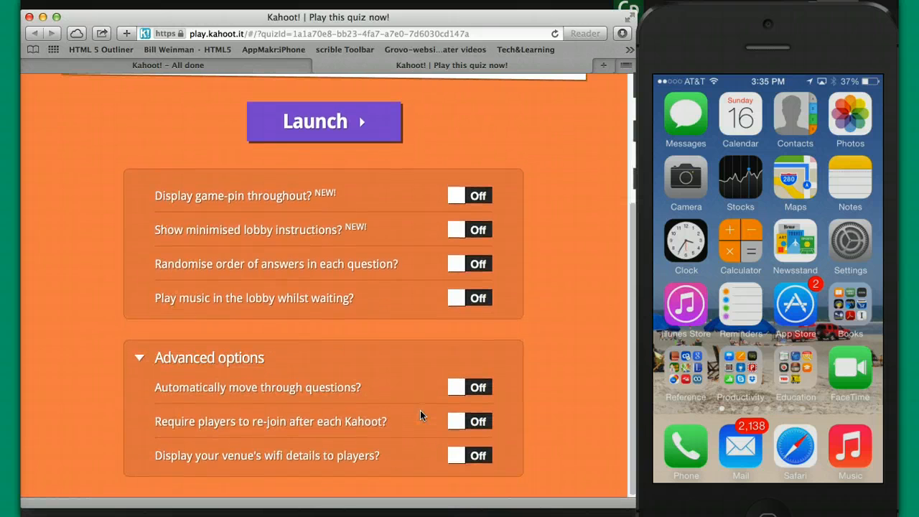
pyautogui.scroll(5, 420, 410)
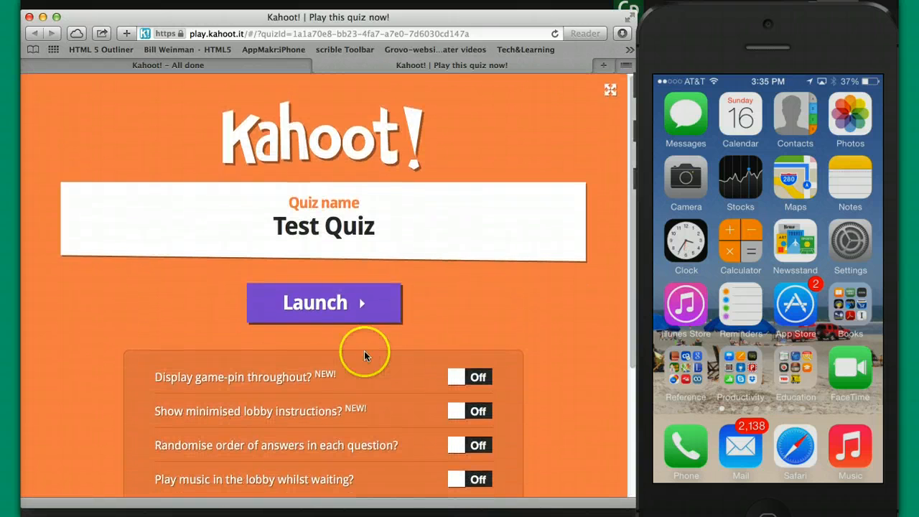
pyautogui.click(325, 303)
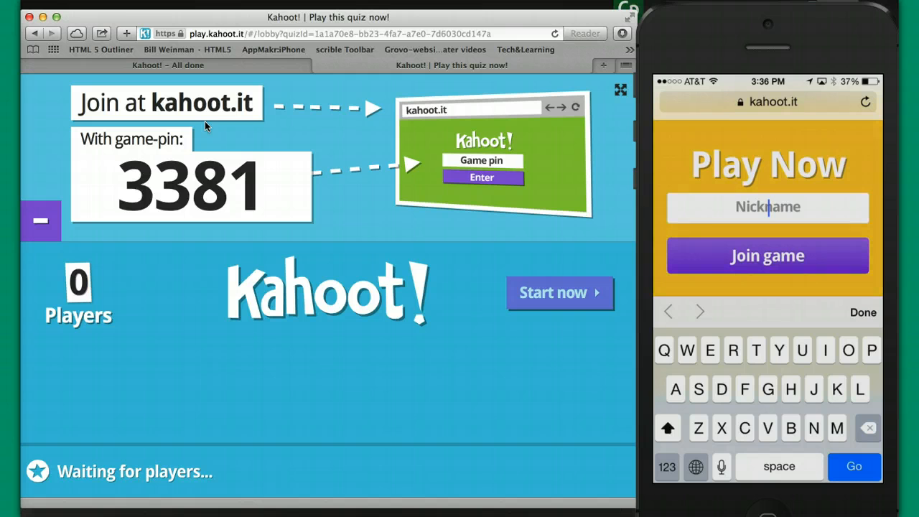
# Join the game on the phone with the player's nickname and start the quiz
pyautogui.write('Bob')
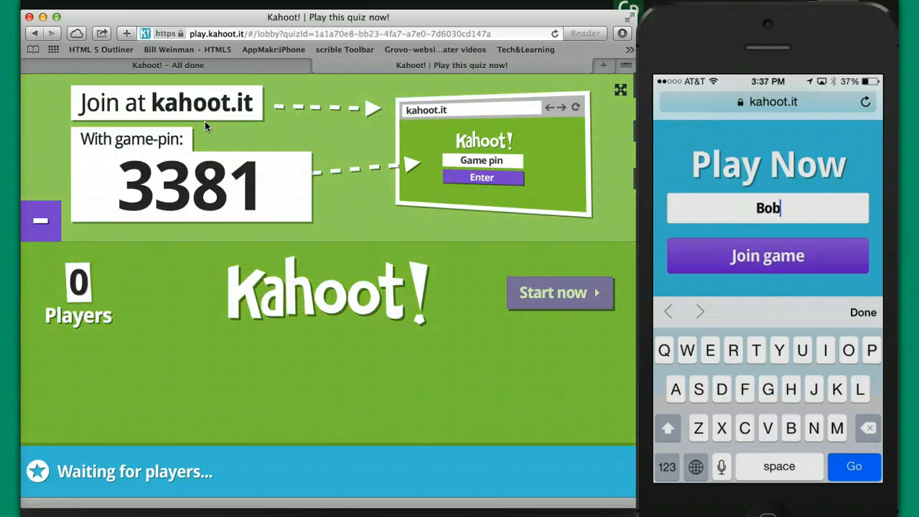
pyautogui.press('Return')
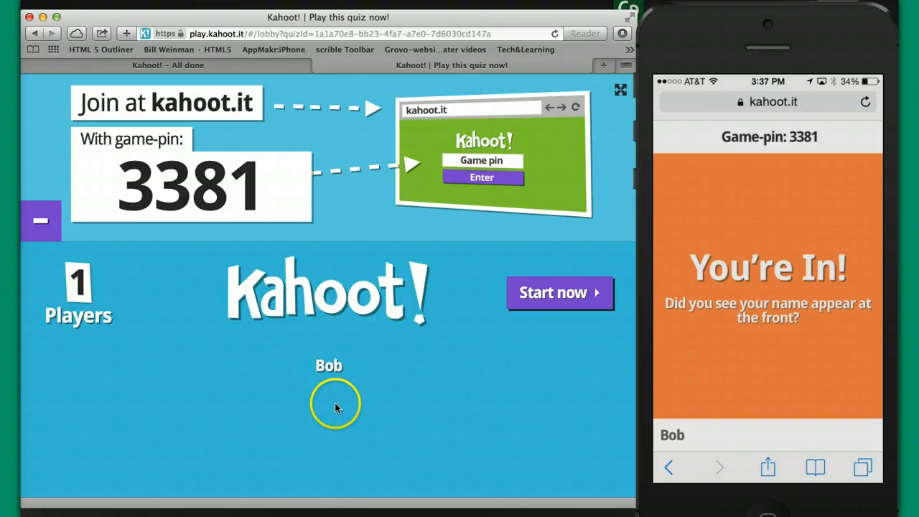
pyautogui.click(551, 294)
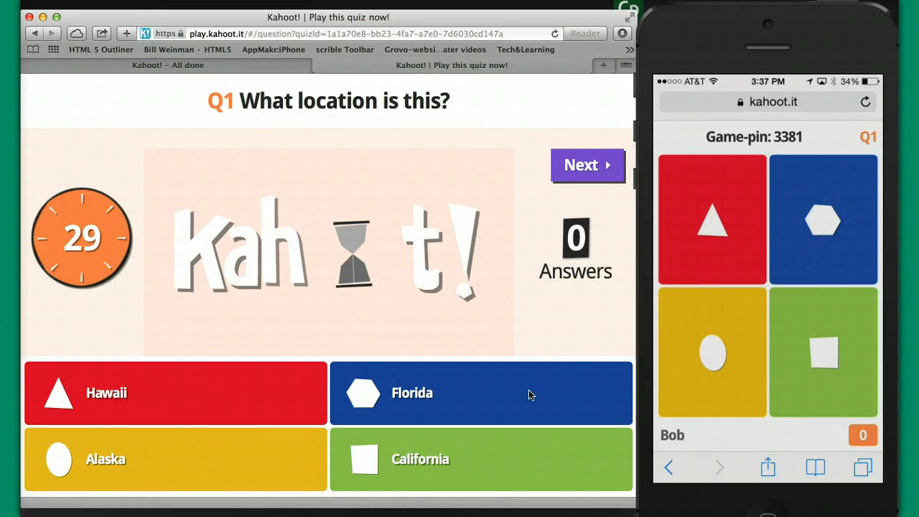
# Lower the computer's volume and mute the game sound during question 1
pyautogui.press('XF86AudioLowerVolume')
pyautogui.press('XF86AudioLowerVolume')
pyautogui.press('XF86AudioLowerVolume')
pyautogui.press('XF86AudioLowerVolume')
pyautogui.press('XF86AudioLowerVolume')
pyautogui.press('XF86AudioLowerVolume')
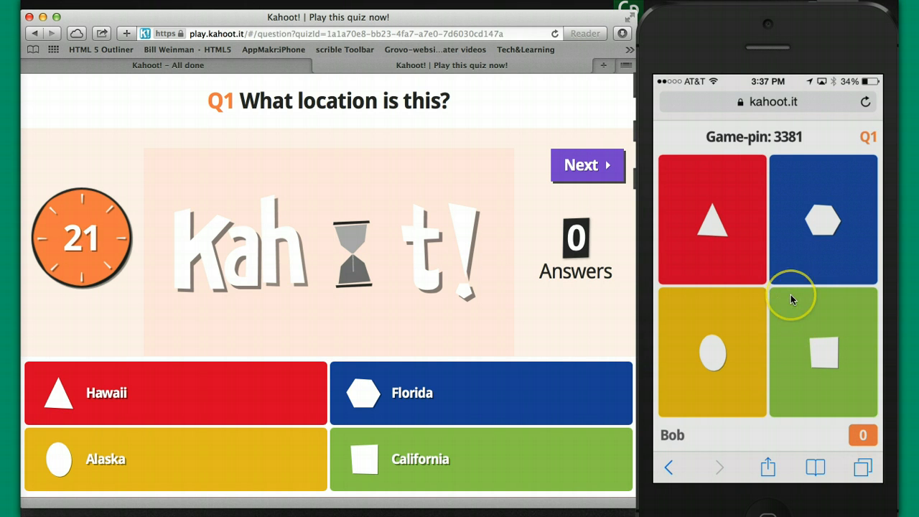
pyautogui.press('XF86AudioMute')
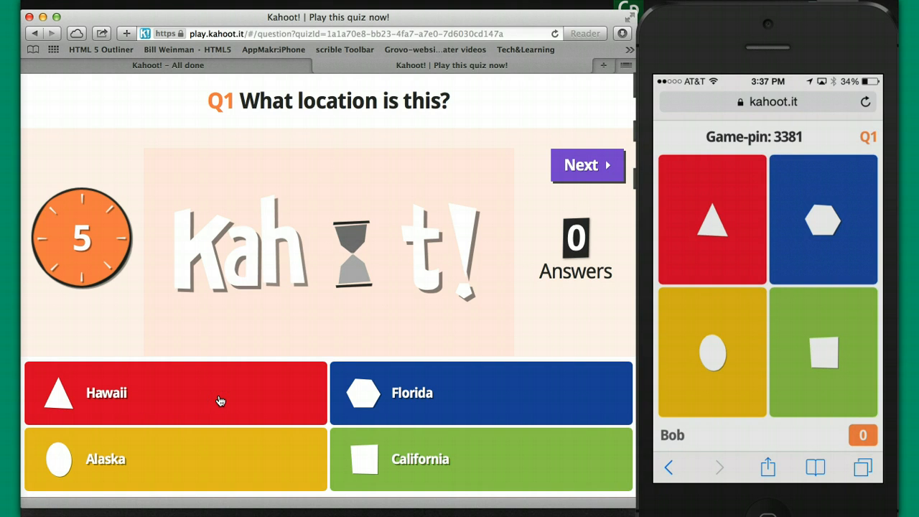
# Answer the location question with Hawaii and continue past the scoreboard to question 2
pyautogui.click(245, 399)
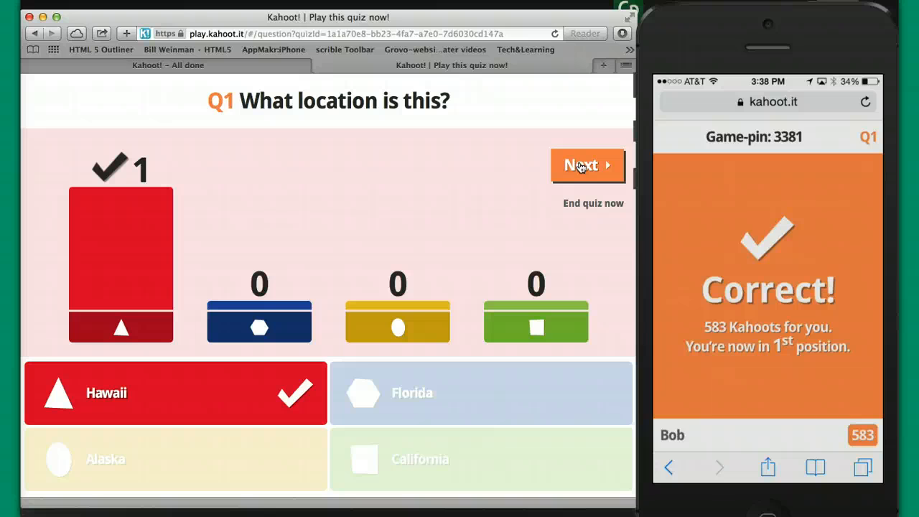
pyautogui.click(582, 167)
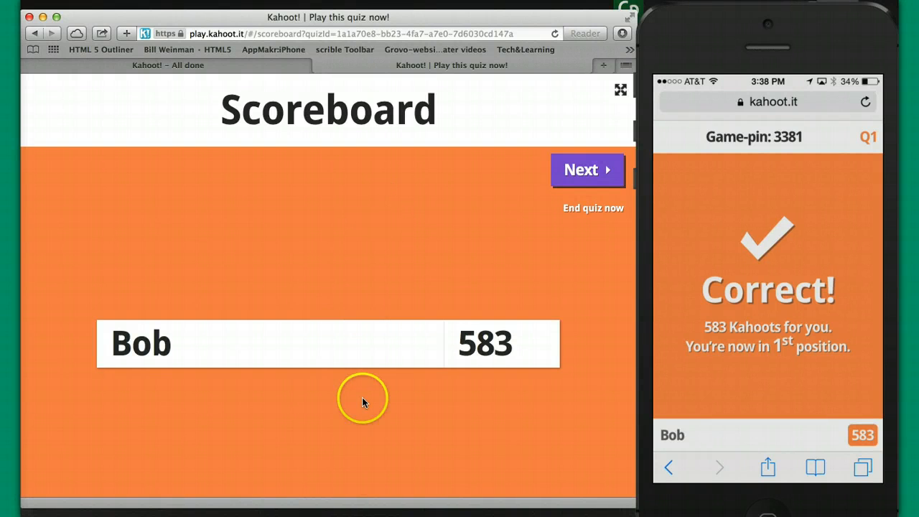
pyautogui.click(583, 172)
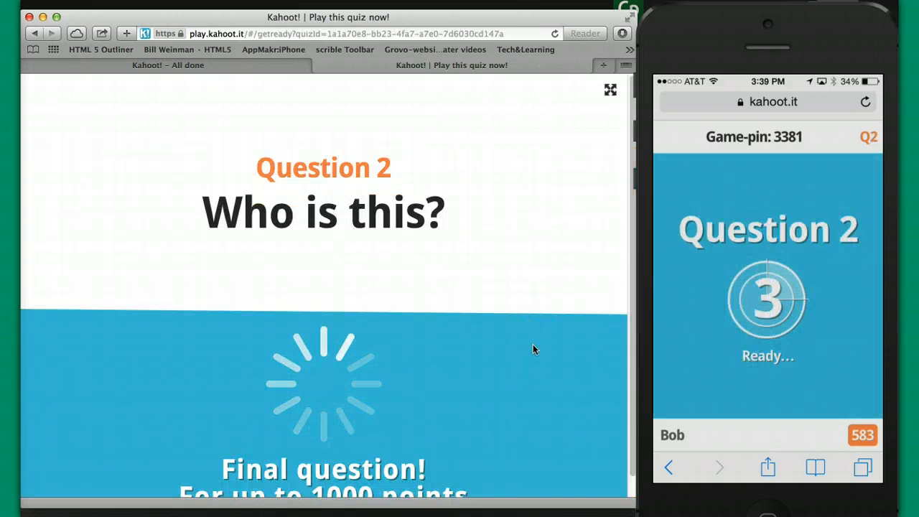
# Answer the "Who is this?" question with Lincoln and end the quiz from the scoreboard
pyautogui.scroll(-1, 532, 349)
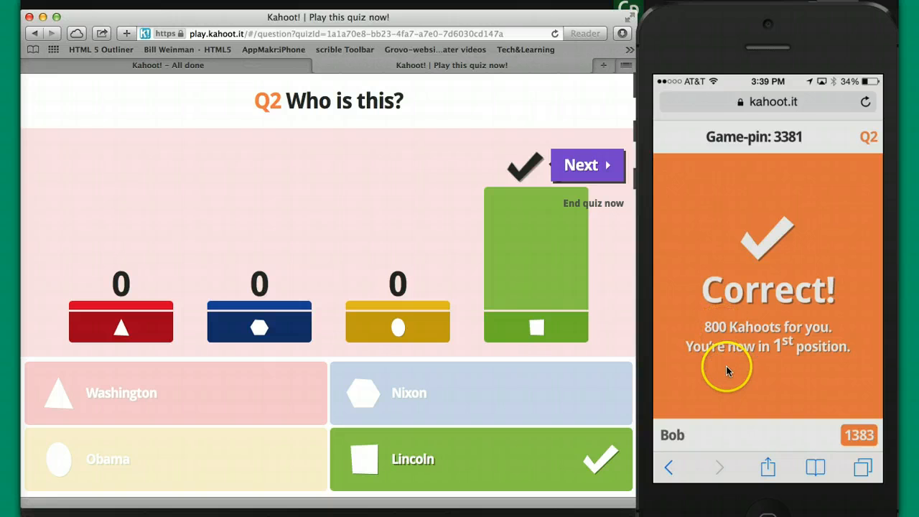
pyautogui.click(587, 166)
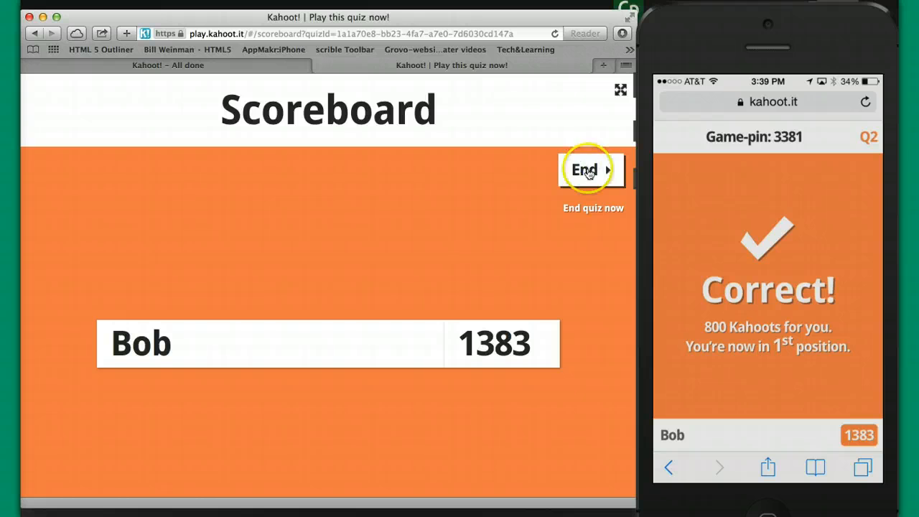
pyautogui.click(591, 170)
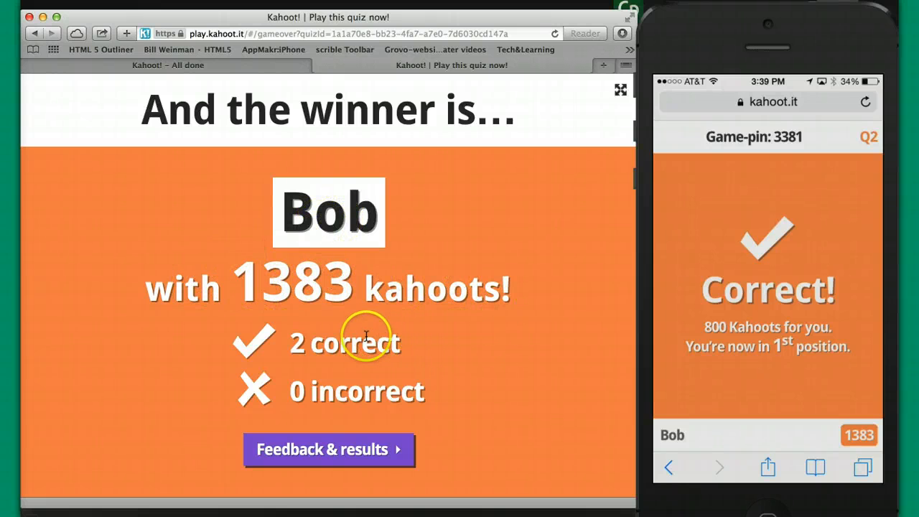
# Open the feedback and results page and rate the quiz's fun with four stars on the phone
pyautogui.click(347, 452)
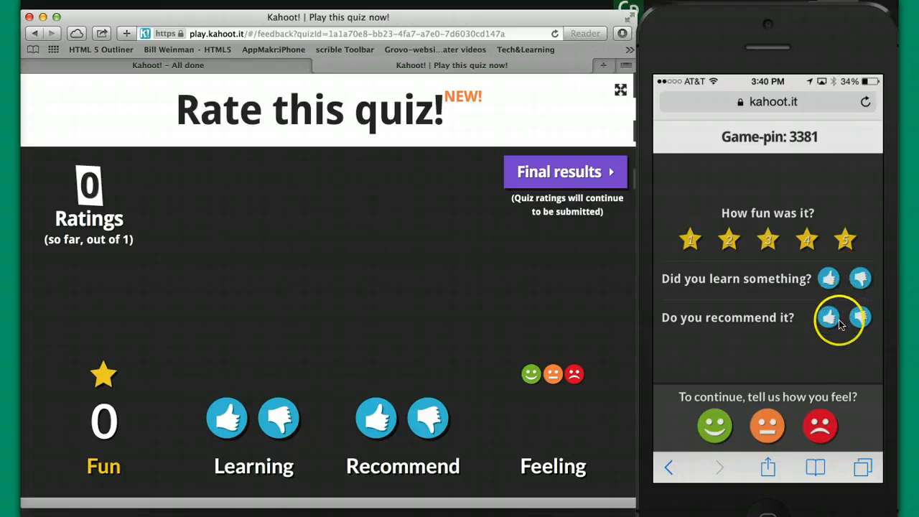
pyautogui.click(806, 243)
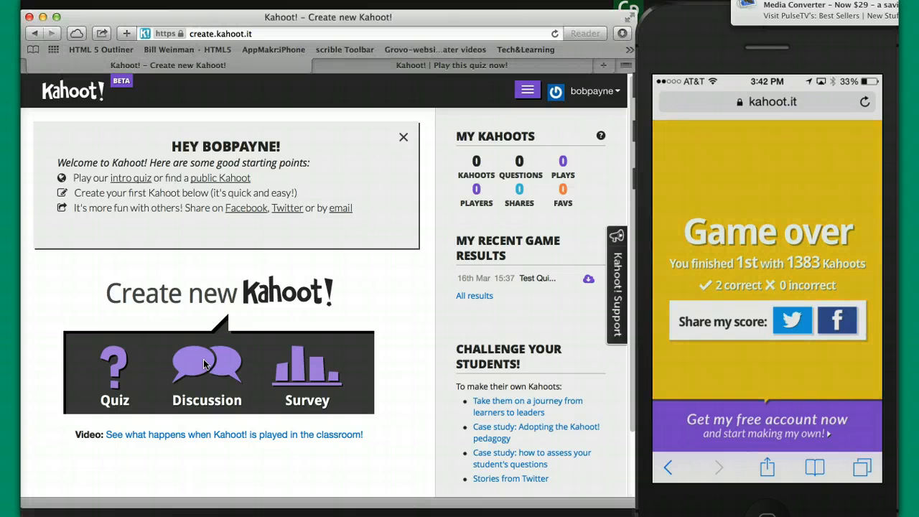
# Create a discussion asking "What did the British do to upset the Americans and did it work?" and keep the 30 secs time limit
pyautogui.click(206, 367)
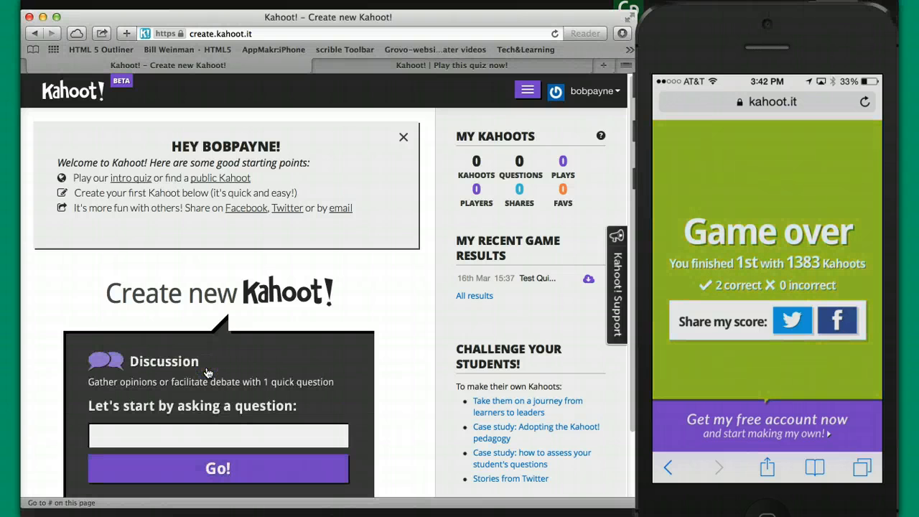
pyautogui.click(115, 431)
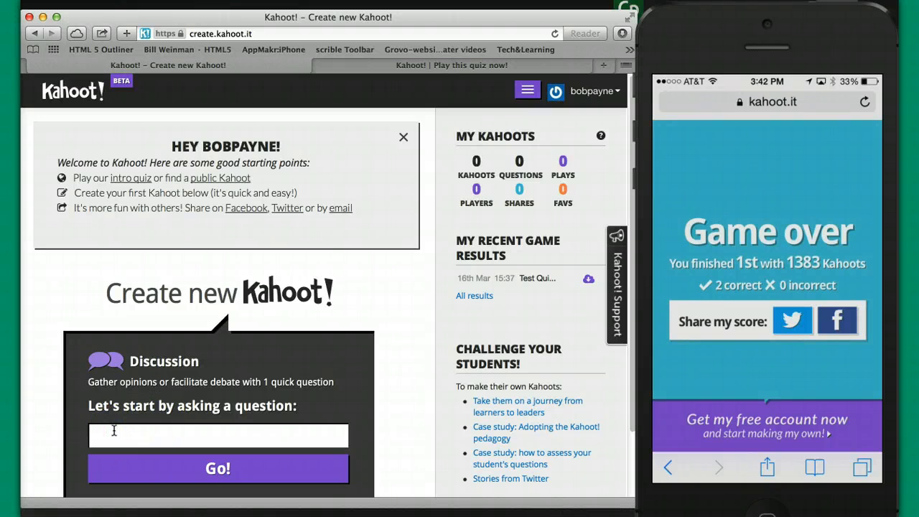
pyautogui.write('What did the British do to')
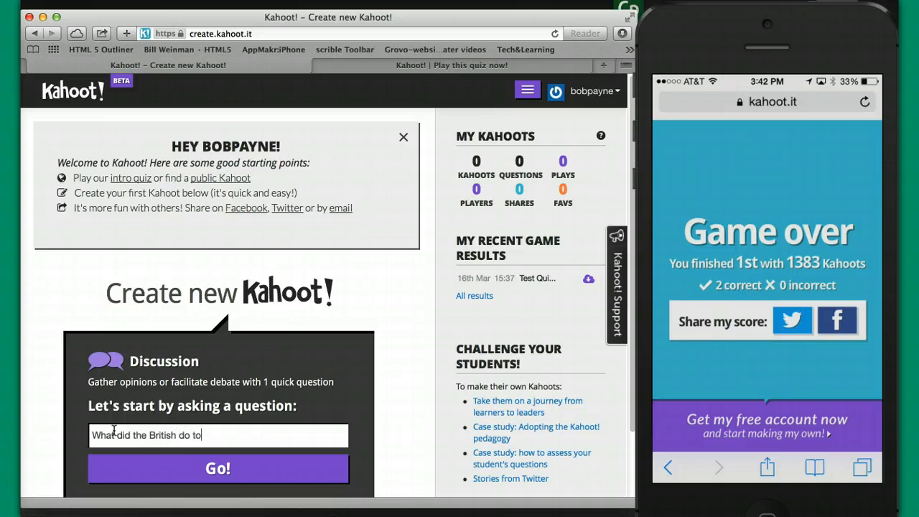
pyautogui.write(' upset the Americ')
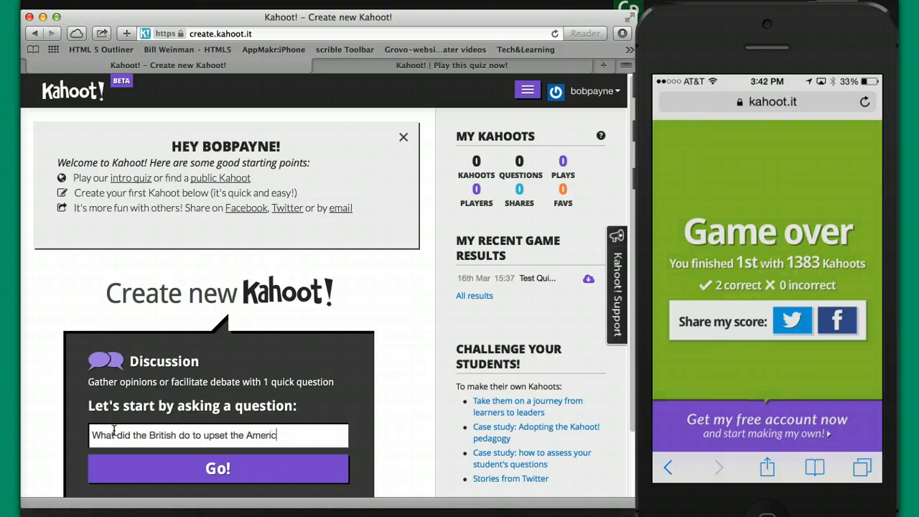
pyautogui.write('ans and did it work')
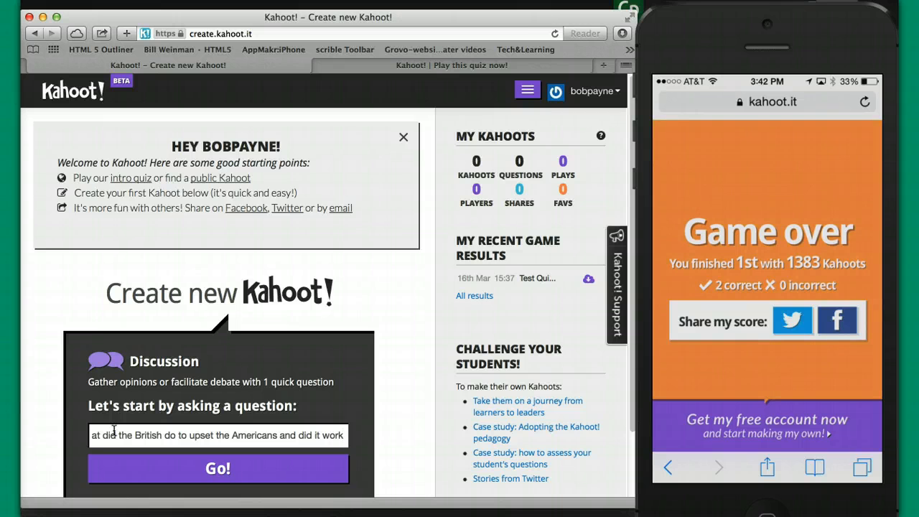
pyautogui.write('?')
pyautogui.click(181, 467)
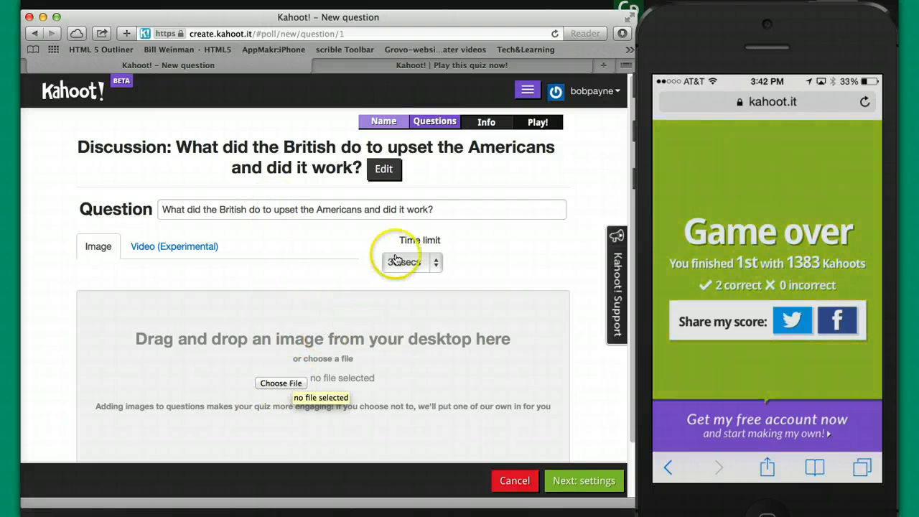
pyautogui.click(437, 267)
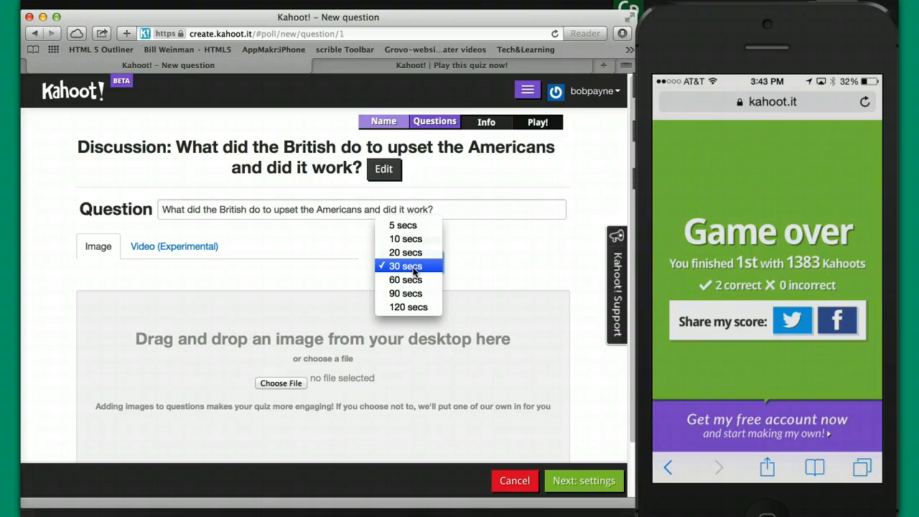
pyautogui.click(414, 269)
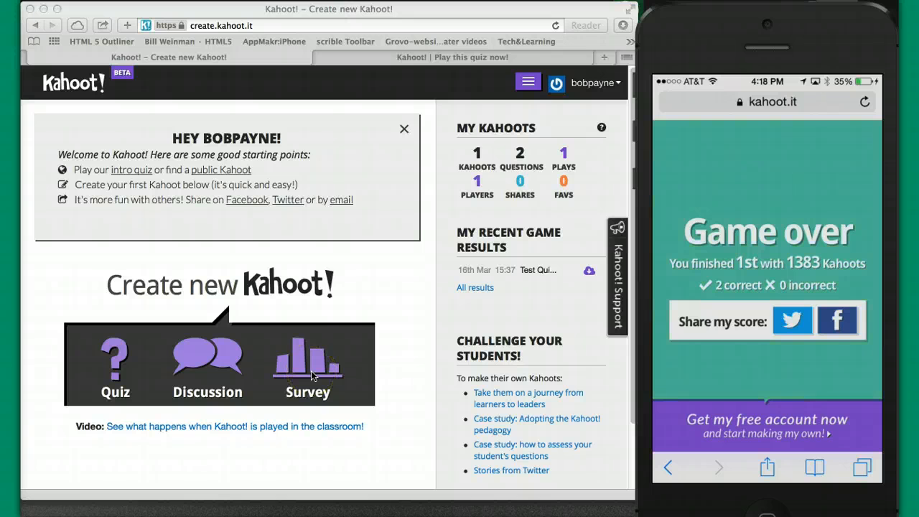
# Create a new survey named Test Survey and proceed to its first question
pyautogui.click(311, 370)
pyautogui.click(310, 371)
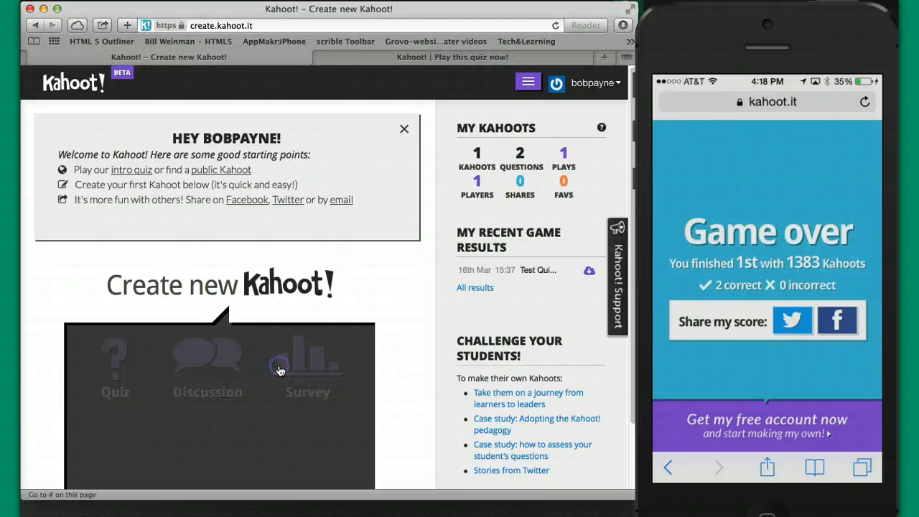
pyautogui.click(133, 424)
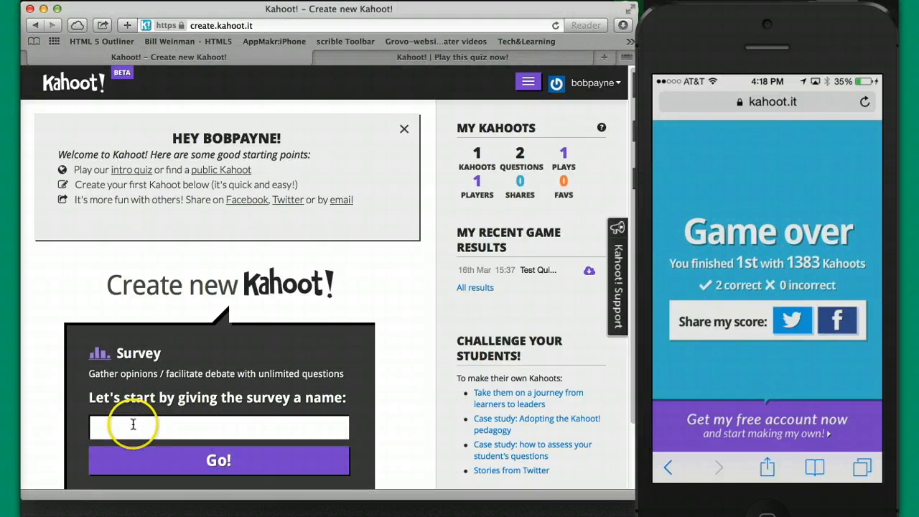
pyautogui.write('Test ')
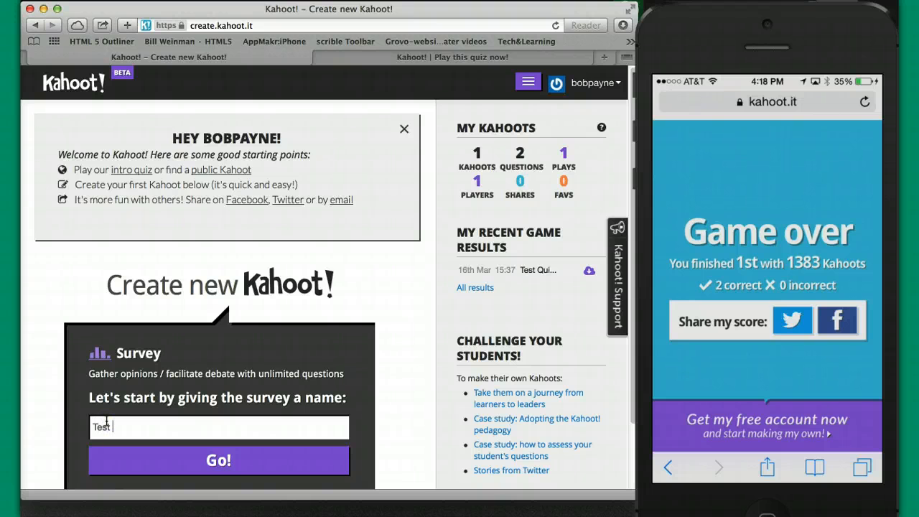
pyautogui.write('Survey')
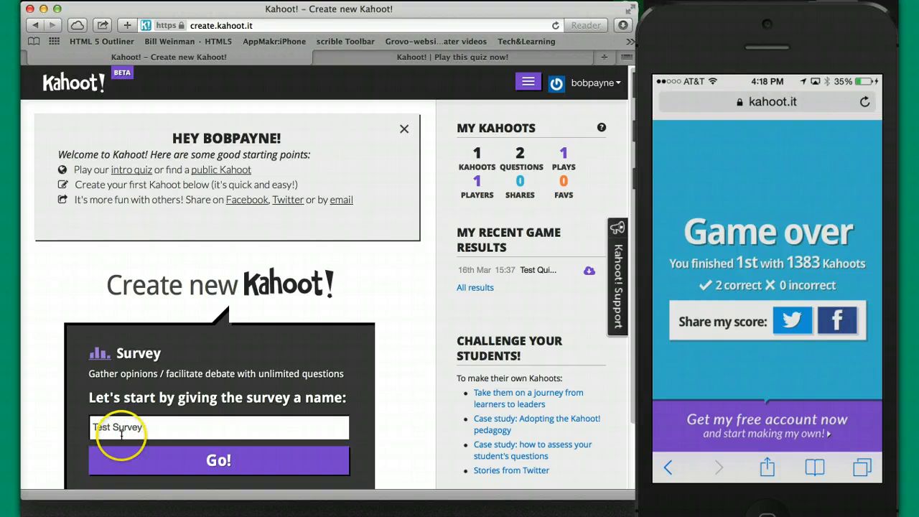
pyautogui.click(214, 460)
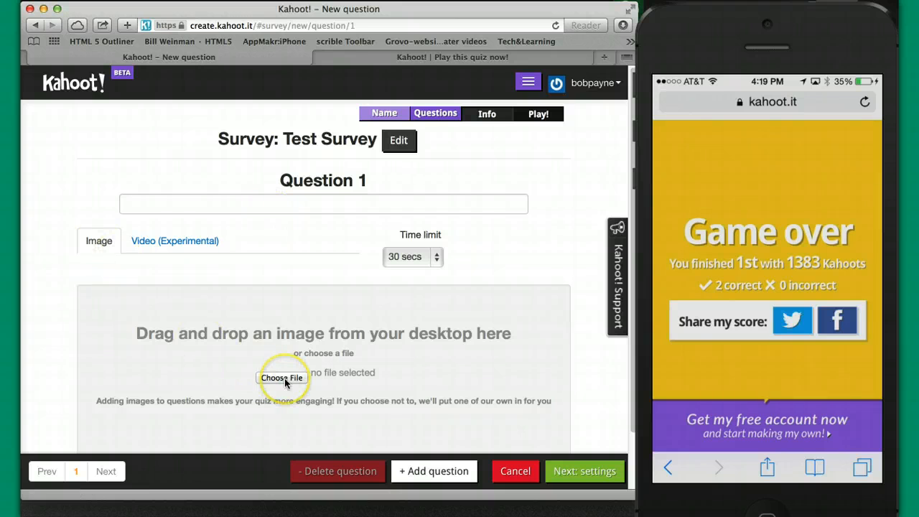
# Examine the time limit choices for survey question 1 and keep 30 secs
pyautogui.click(436, 257)
pyautogui.click(436, 261)
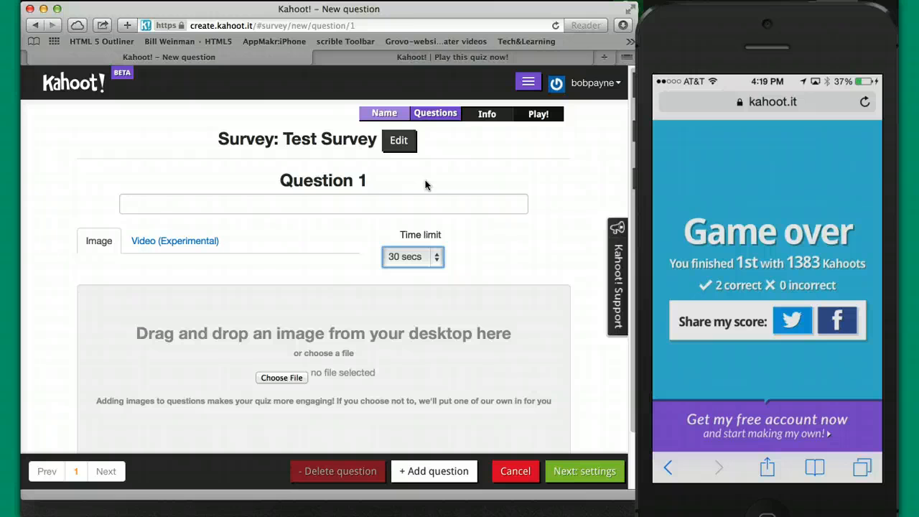
pyautogui.click(538, 255)
pyautogui.click(544, 255)
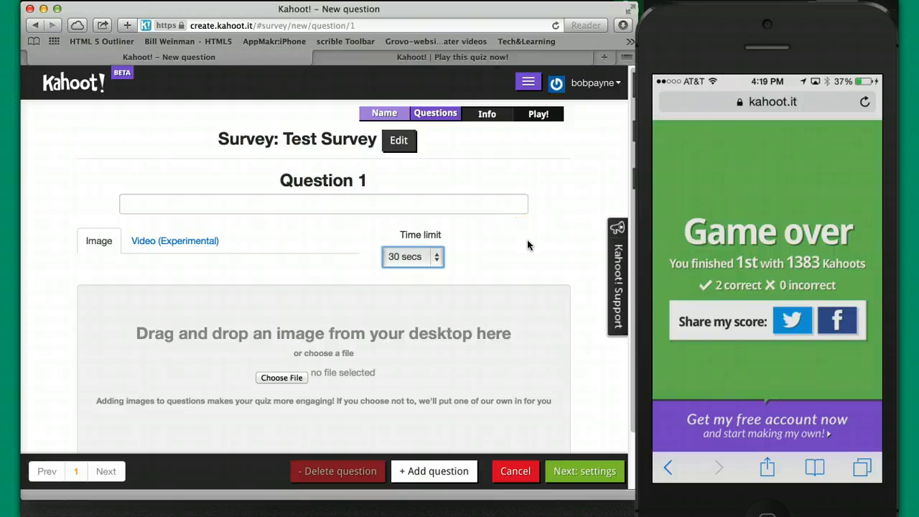